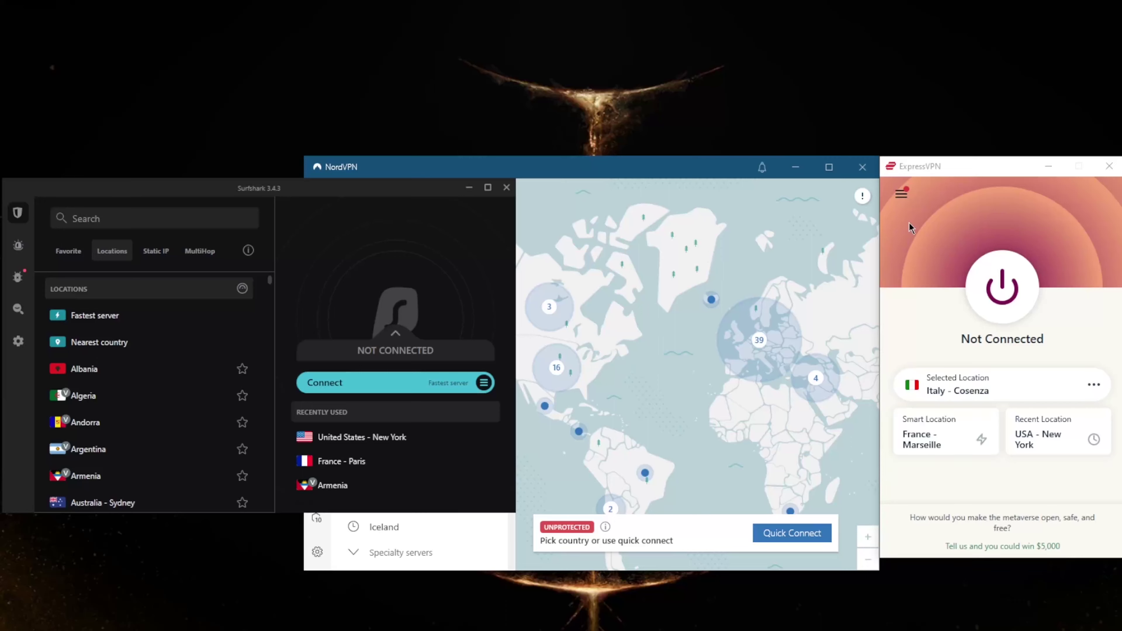
# Step: Bring NordVPN and Surfshark forward in turn, then make ExpressVPN the active window
pyautogui.click(717, 172)
pyautogui.click(278, 190)
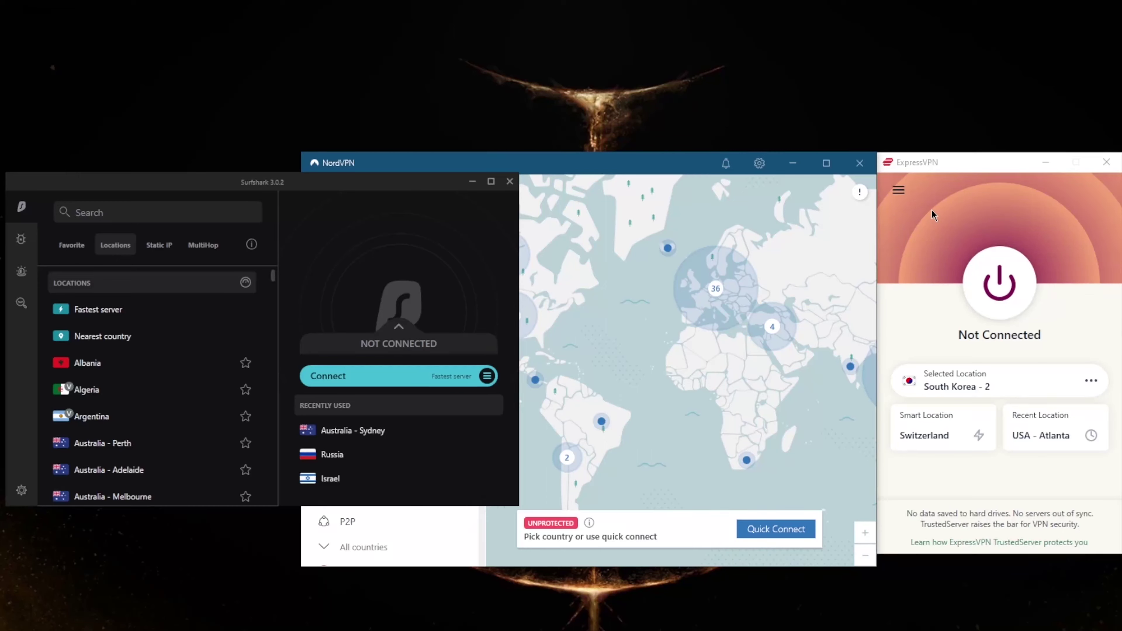
pyautogui.click(907, 247)
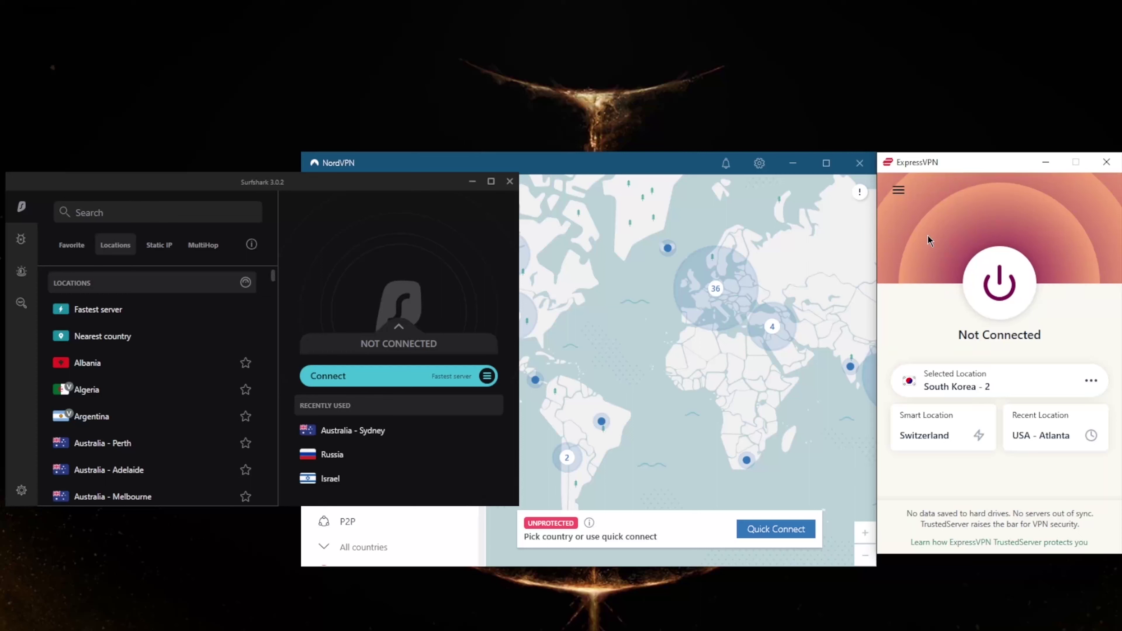
# Step: Choose Options from ExpressVPN's hamburger menu
pyautogui.click(899, 190)
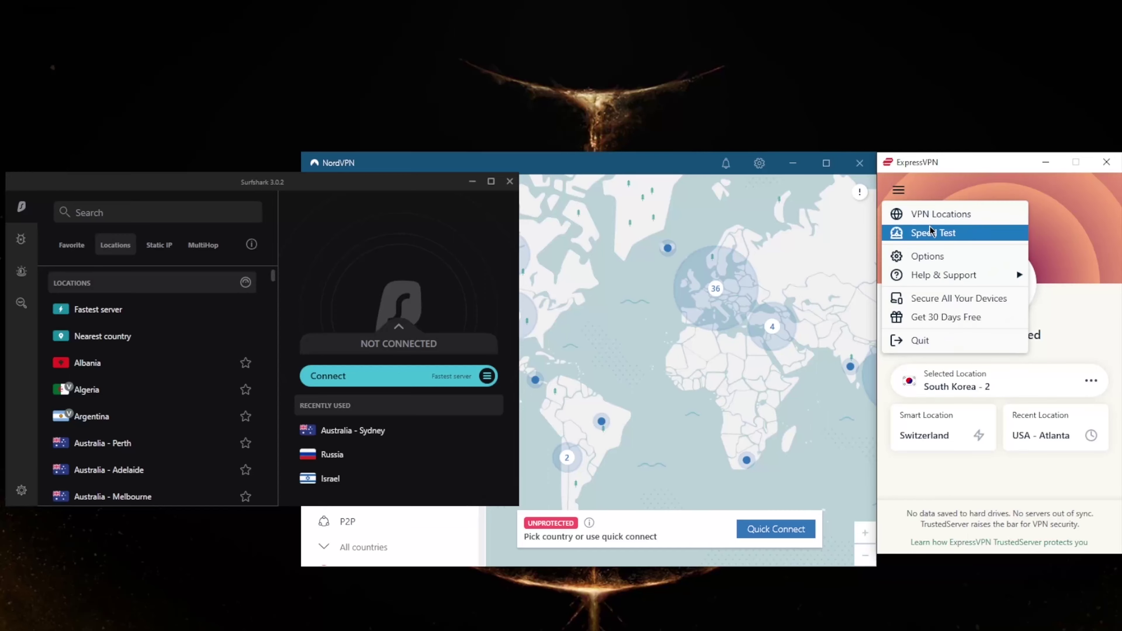
pyautogui.click(934, 255)
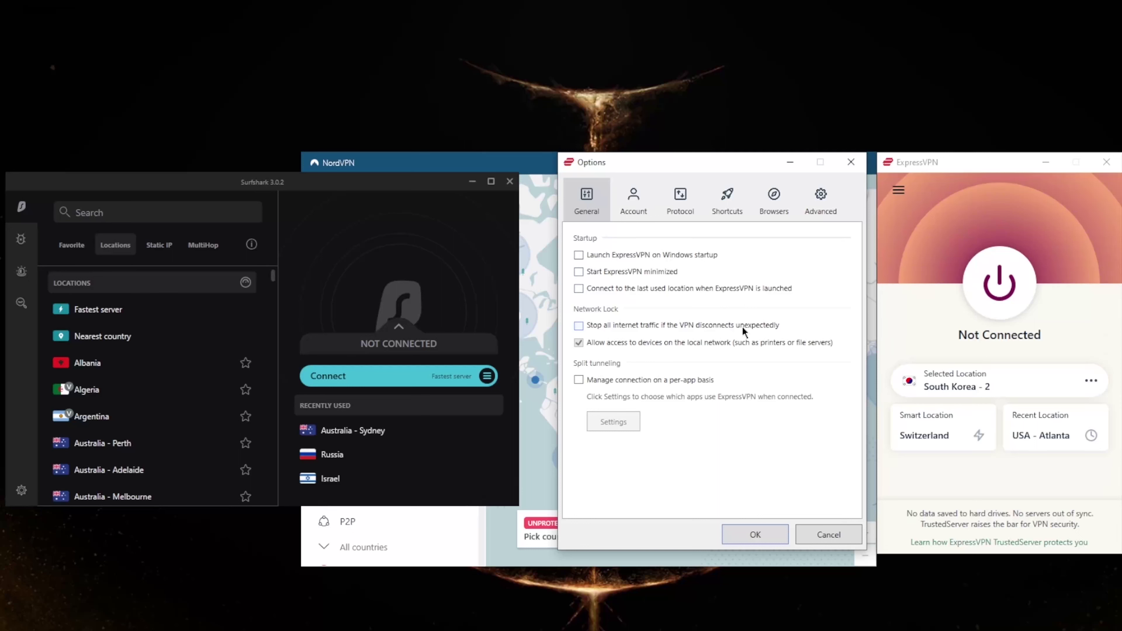
# Step: Enable per-app management, try the split-tunneling modes, ending on 'Do not allow selected apps'
pyautogui.click(578, 380)
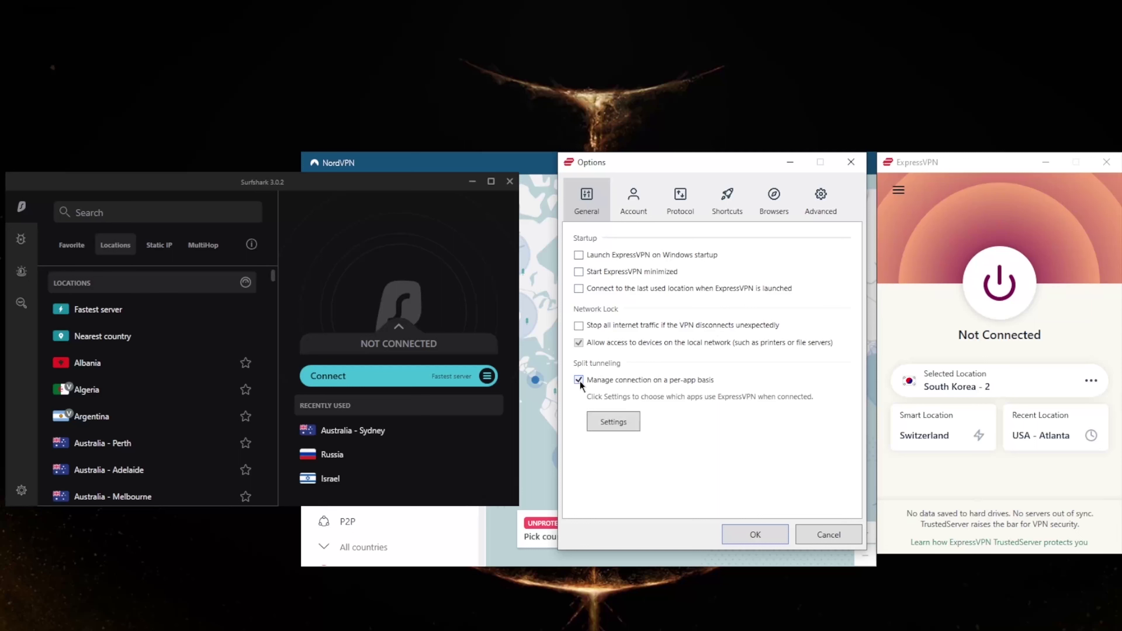
pyautogui.click(613, 418)
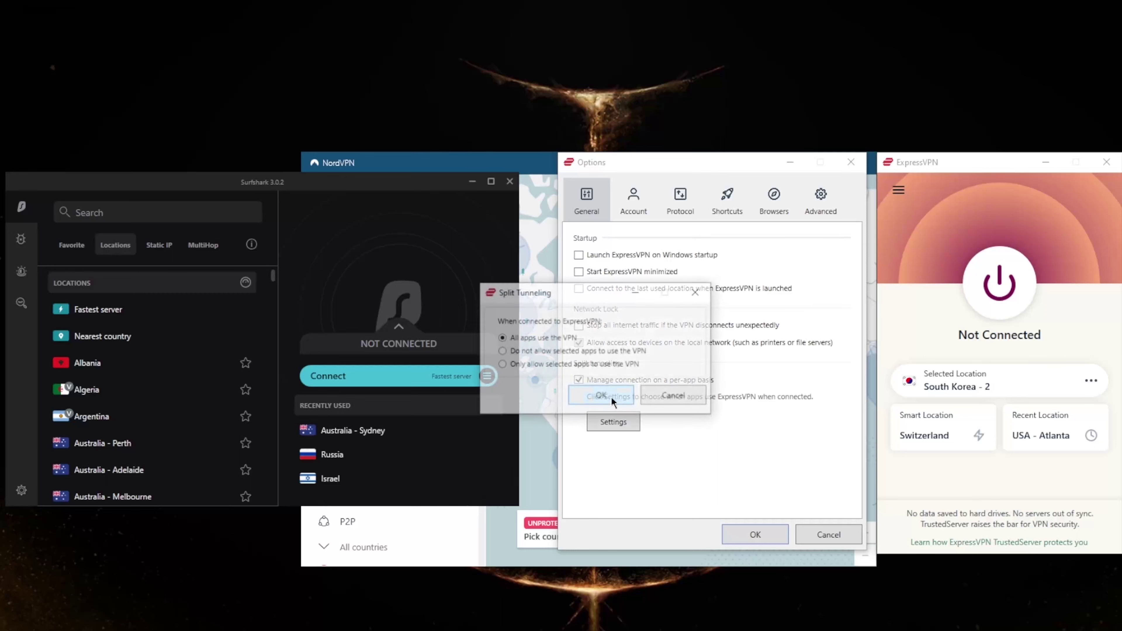
pyautogui.click(501, 364)
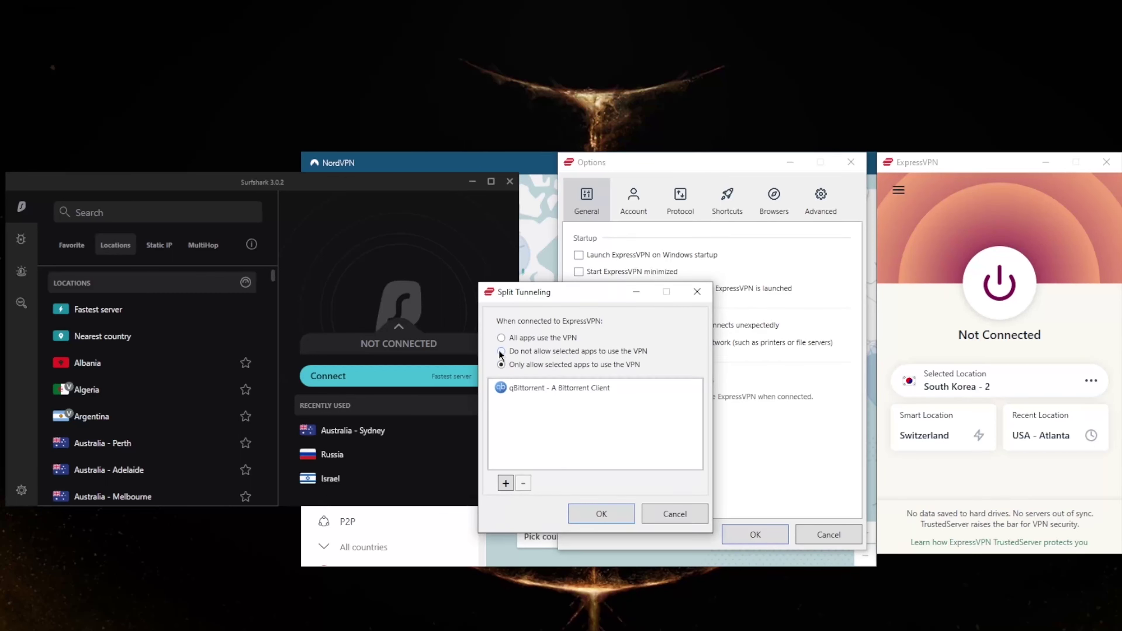
pyautogui.click(501, 352)
pyautogui.click(503, 364)
pyautogui.click(536, 389)
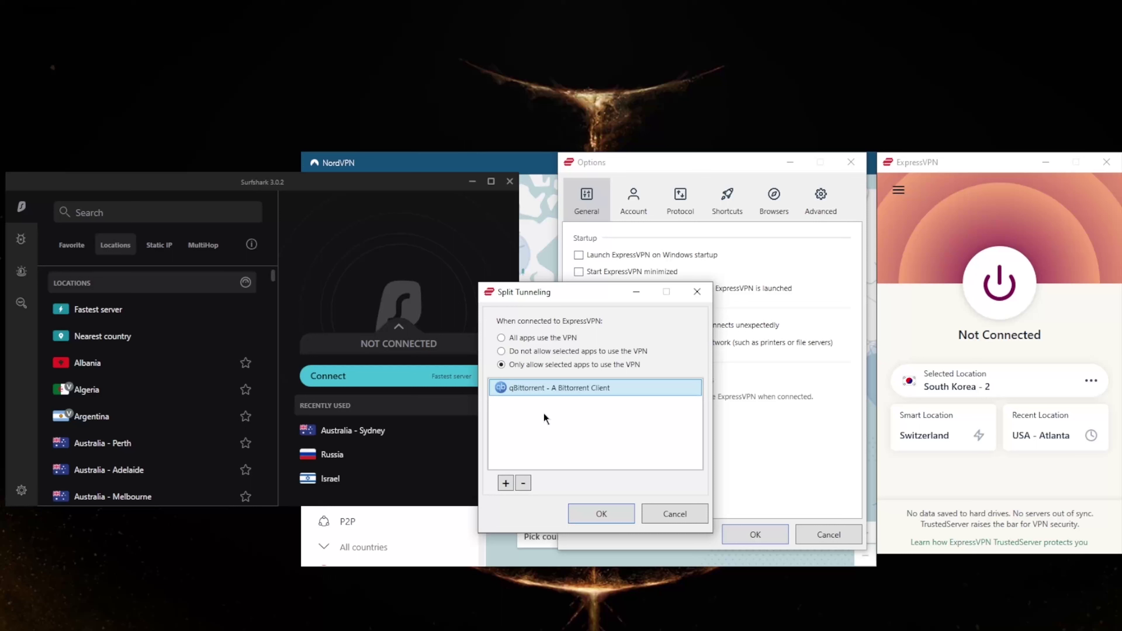
pyautogui.click(502, 351)
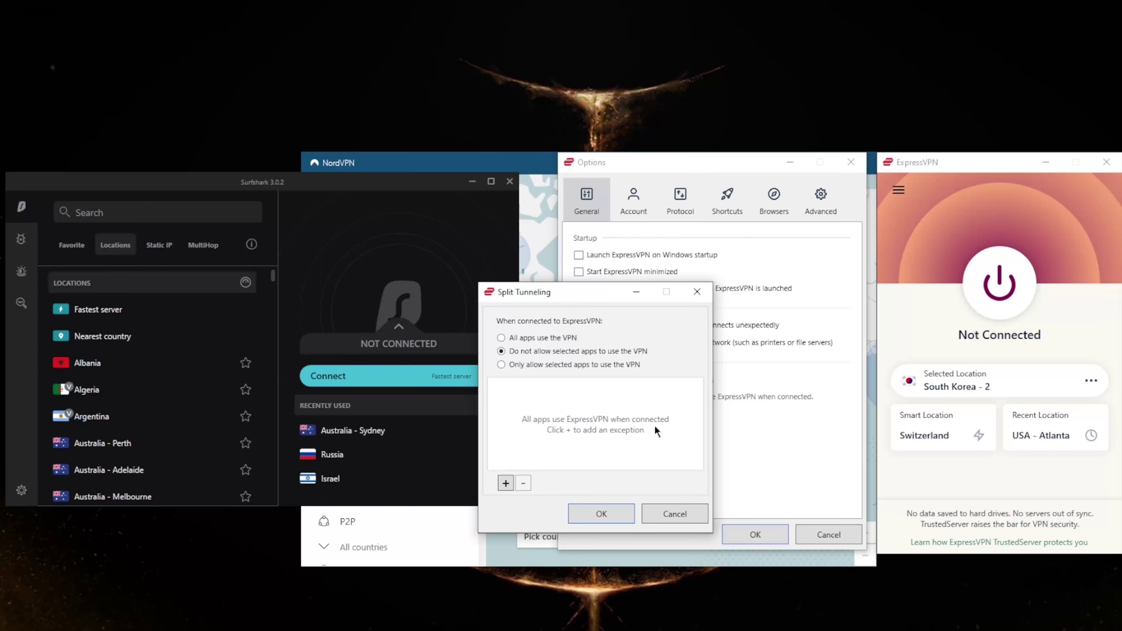
# Step: Close ExpressVPN's split tunneling and Options windows, then pan NordVPN's server map
pyautogui.press('Escape')
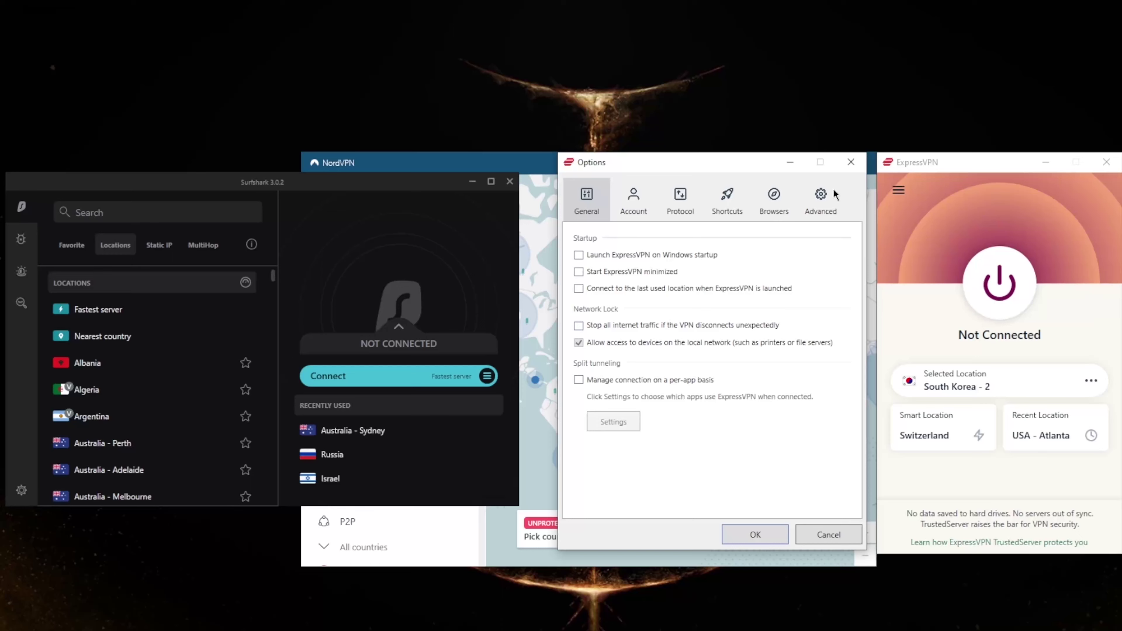
pyautogui.click(845, 163)
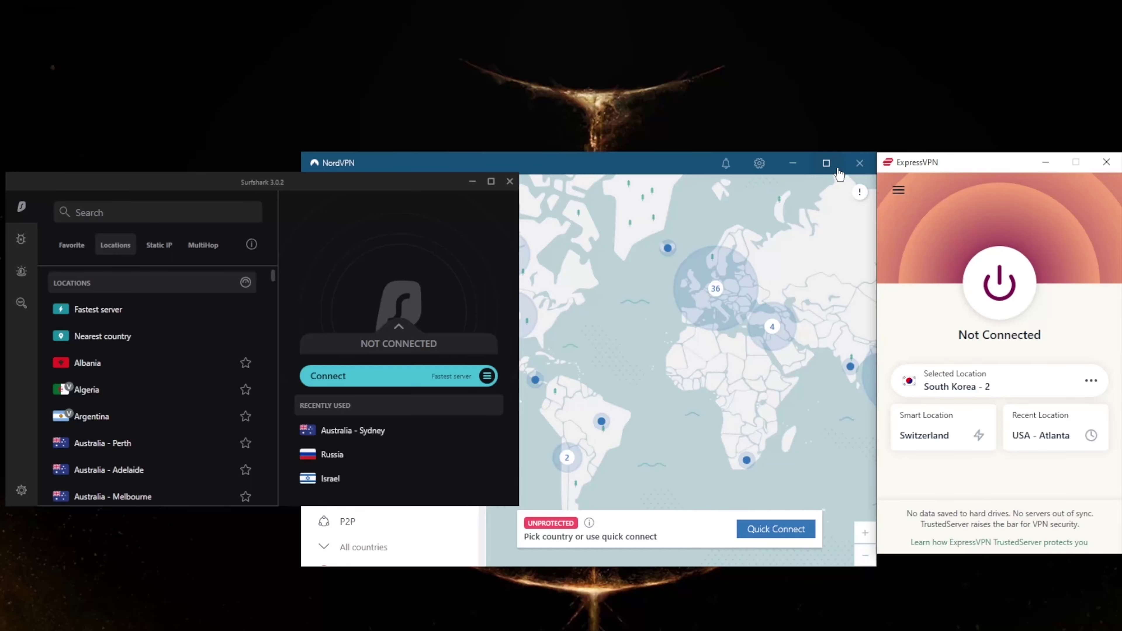
pyautogui.click(724, 238)
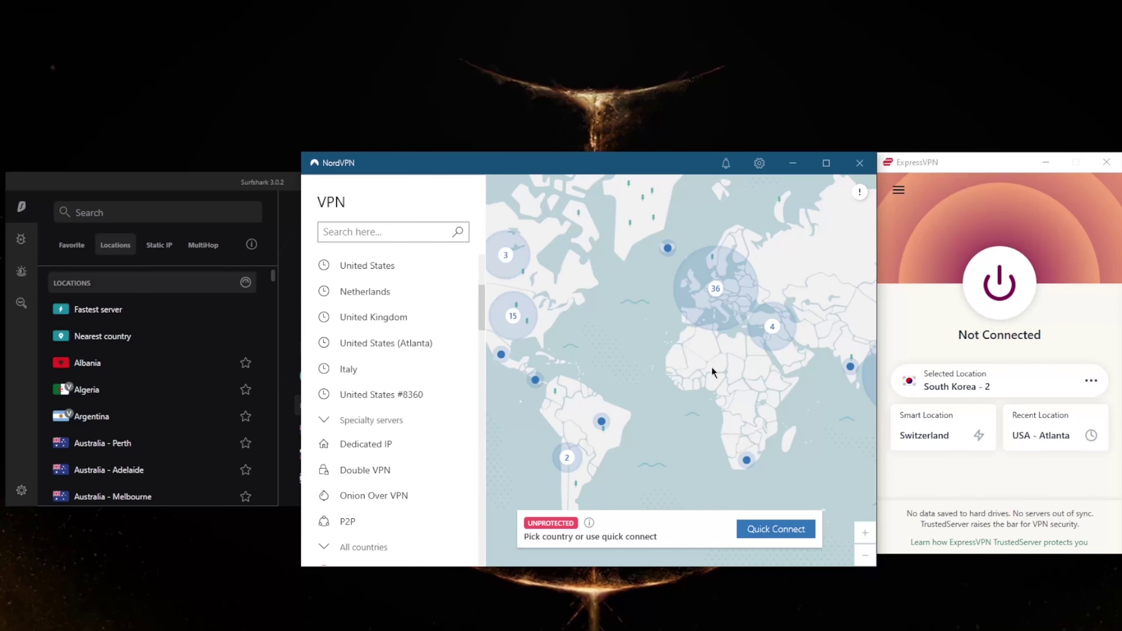
pyautogui.moveTo(703, 363); pyautogui.dragTo(587, 355)
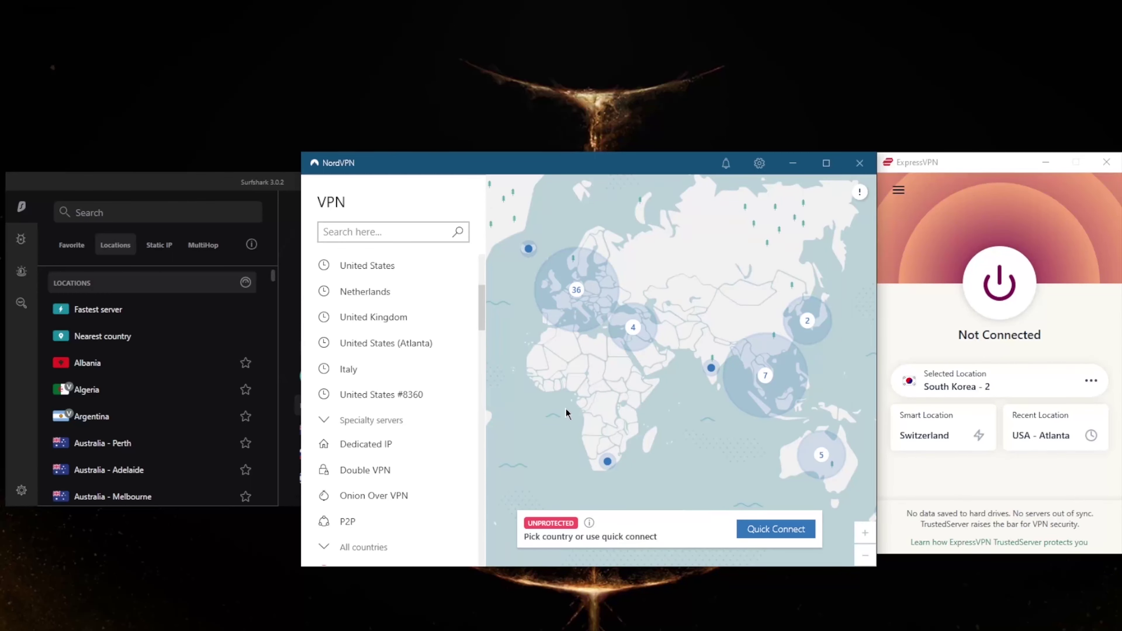
pyautogui.moveTo(579, 403); pyautogui.dragTo(713, 378)
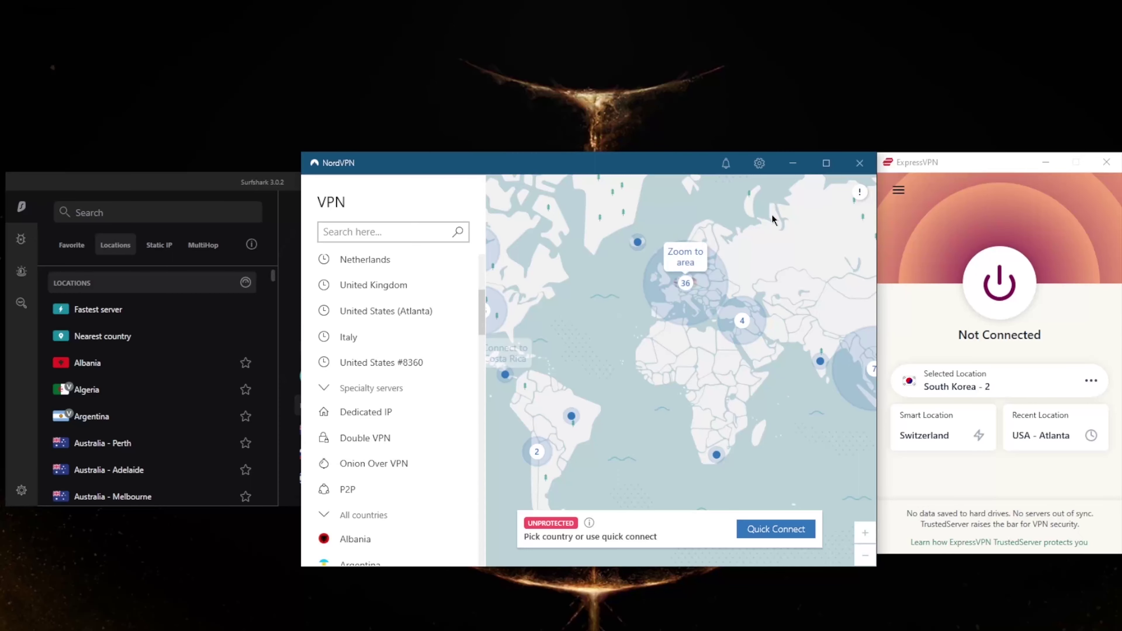
# Step: Set NordVPN's auto-connect VPN protocol to NordLynx
pyautogui.click(758, 165)
pyautogui.click(368, 196)
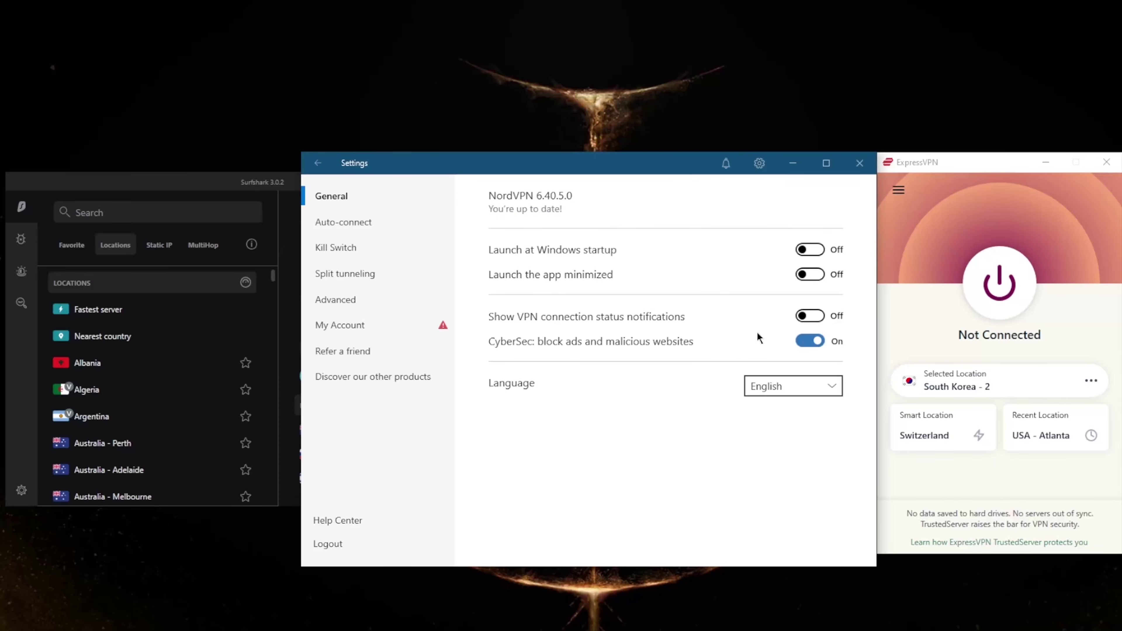
pyautogui.click(355, 222)
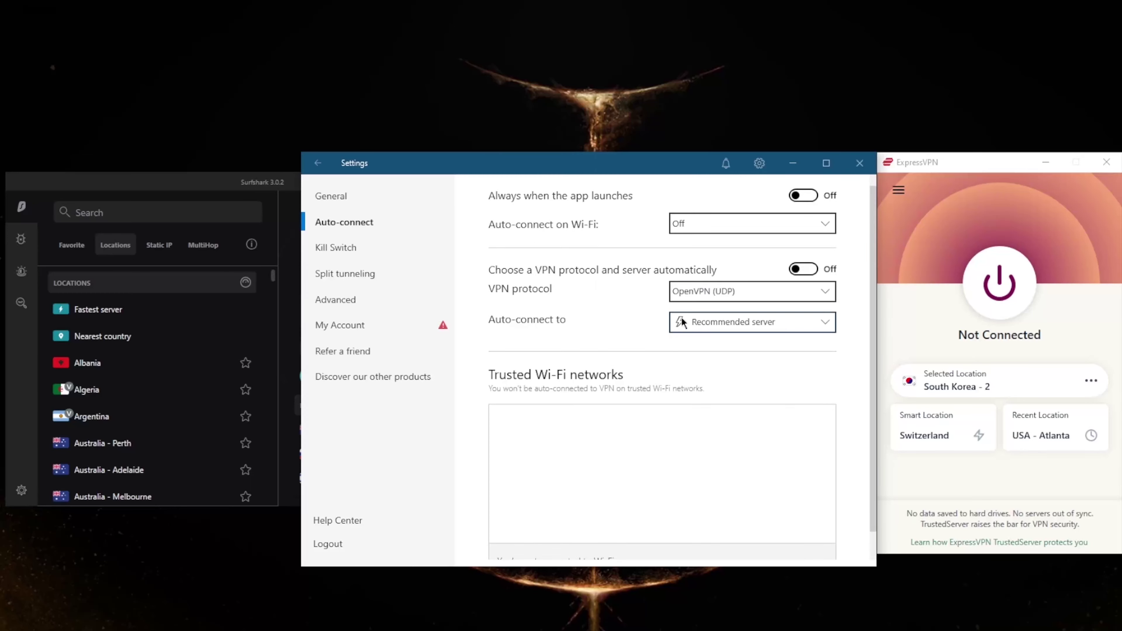
pyautogui.click(763, 296)
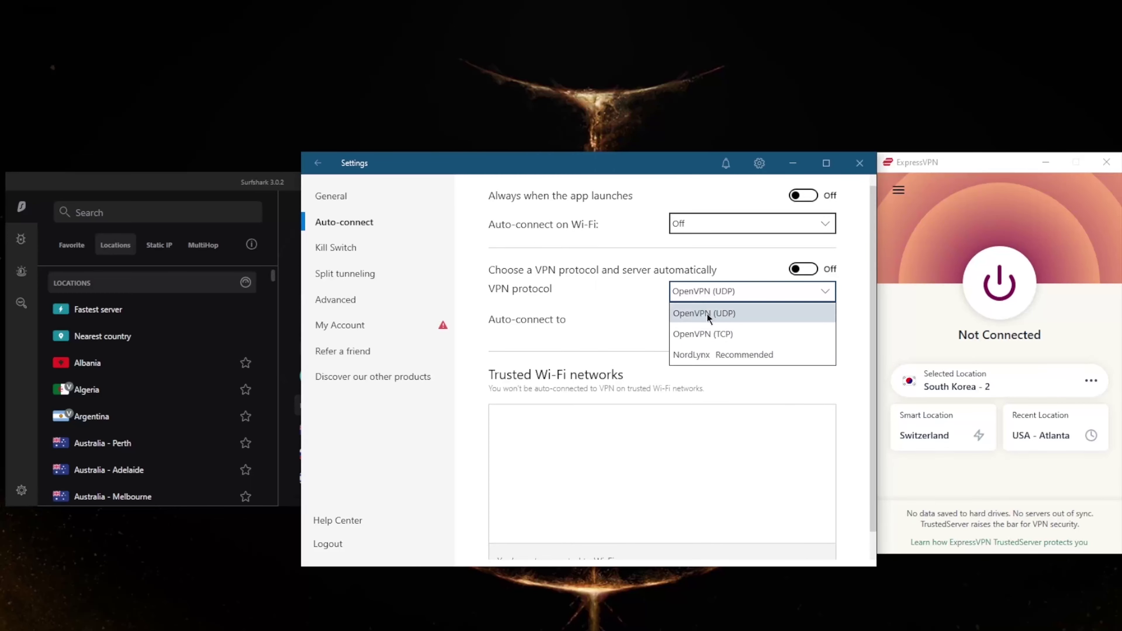
pyautogui.click(706, 356)
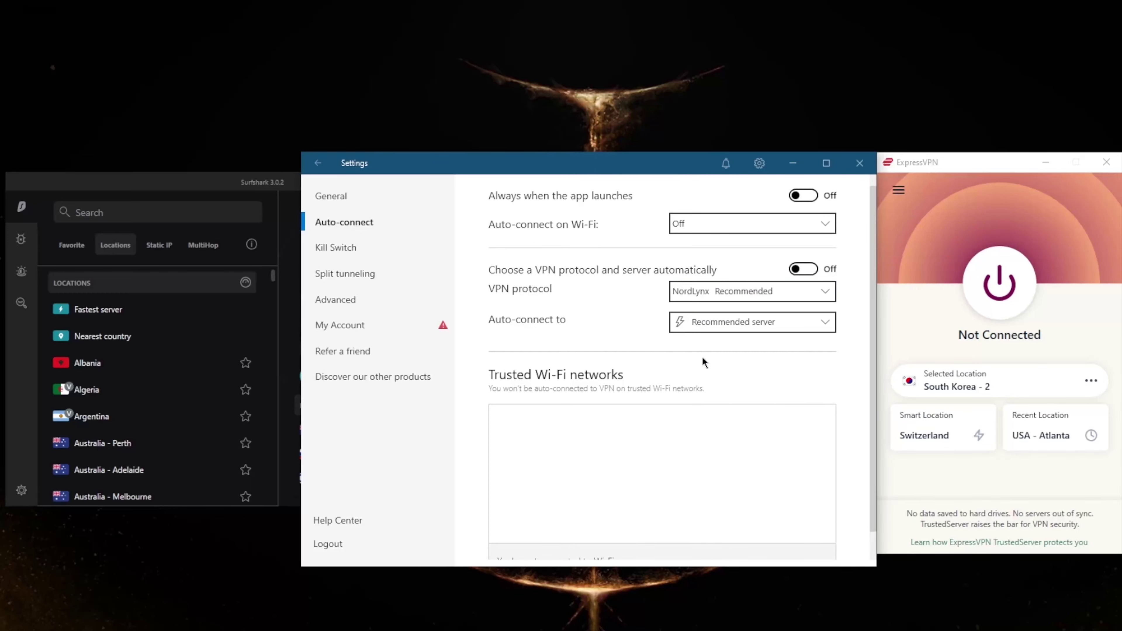
pyautogui.click(318, 164)
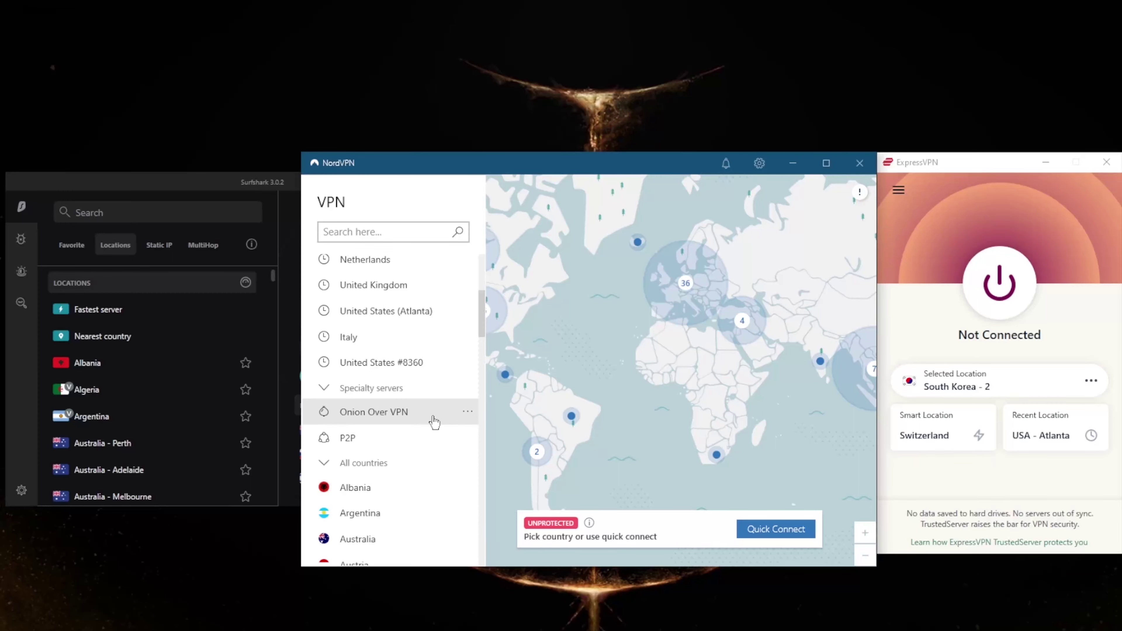
# Step: Review NordVPN's Kill Switch, Split tunneling and Advanced settings pages
pyautogui.click(760, 165)
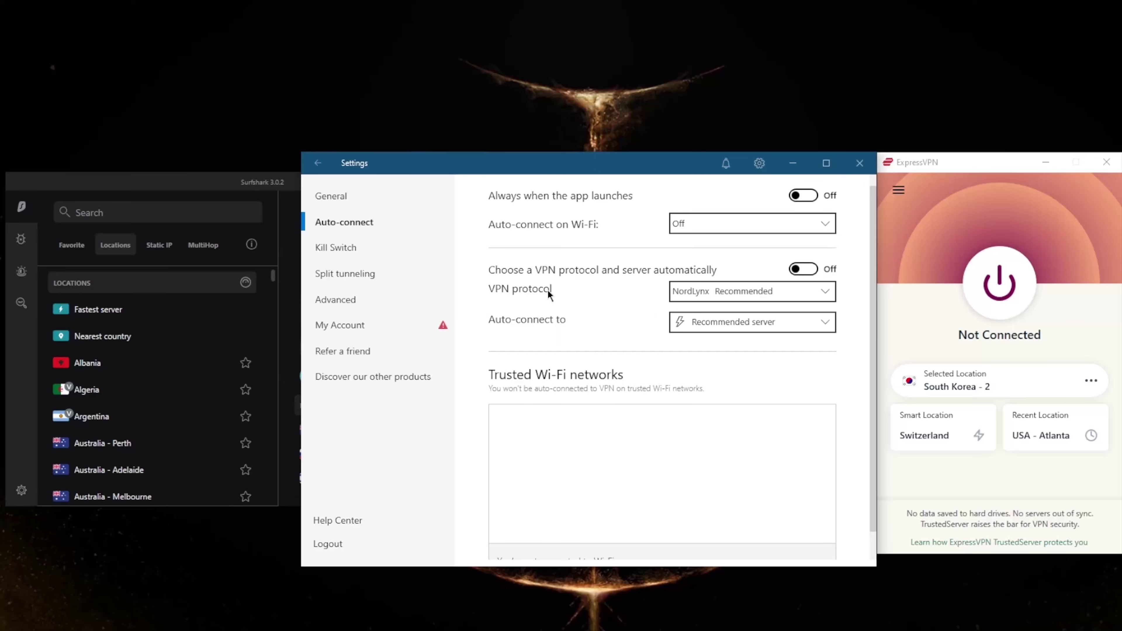
pyautogui.click(353, 249)
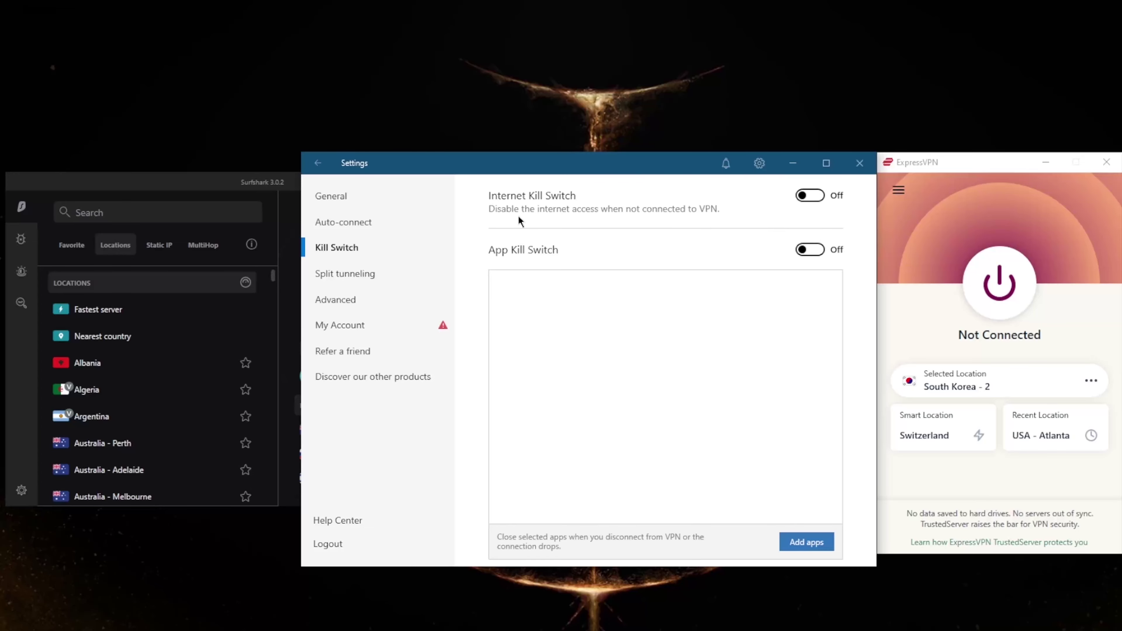
pyautogui.click(345, 277)
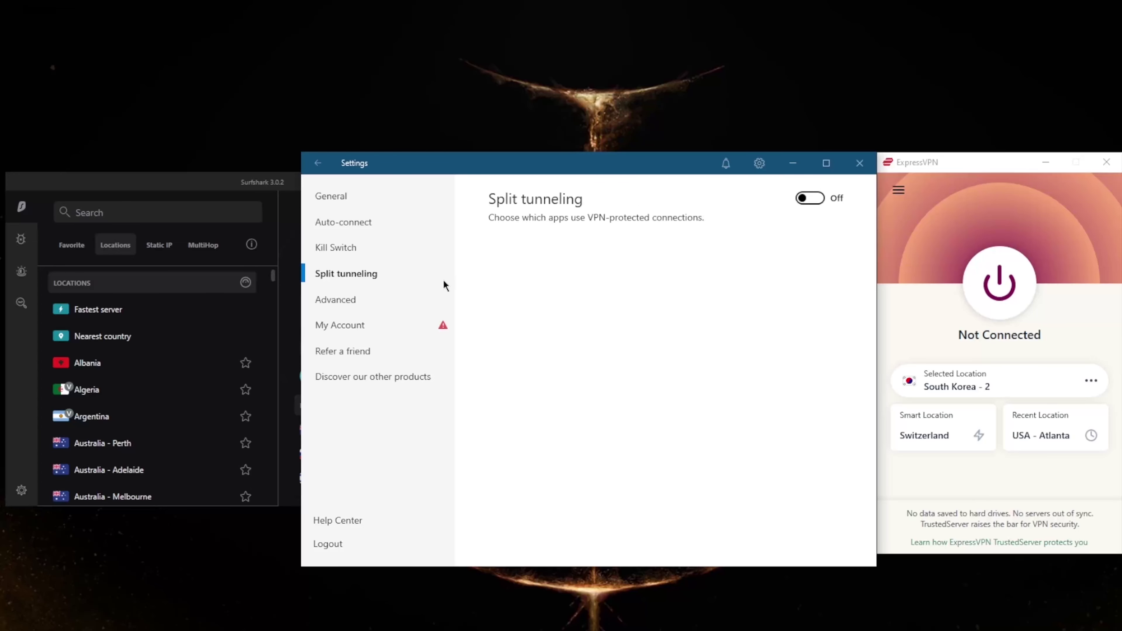
pyautogui.click(348, 303)
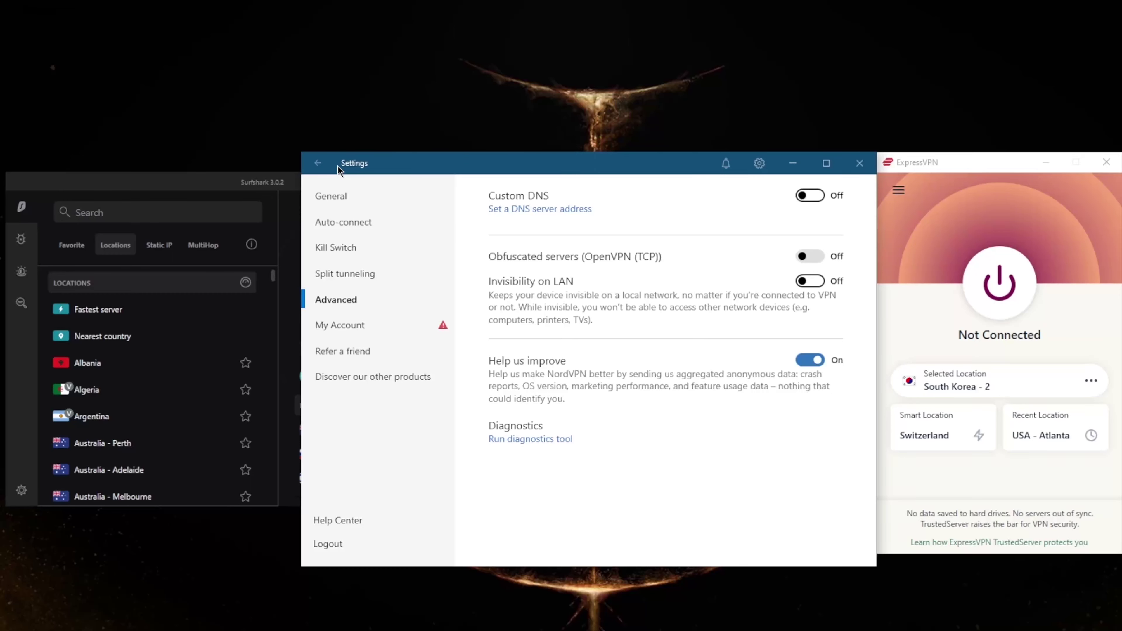
# Step: Leave NordVPN's settings and show Surfshark's Static IP server list
pyautogui.click(318, 163)
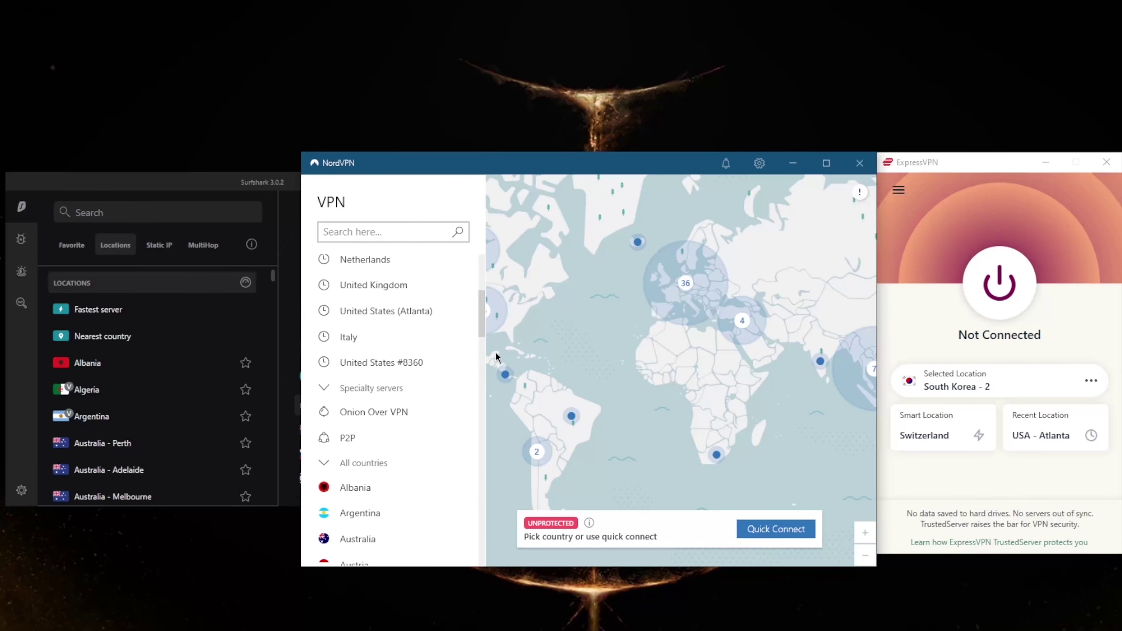
pyautogui.click(271, 190)
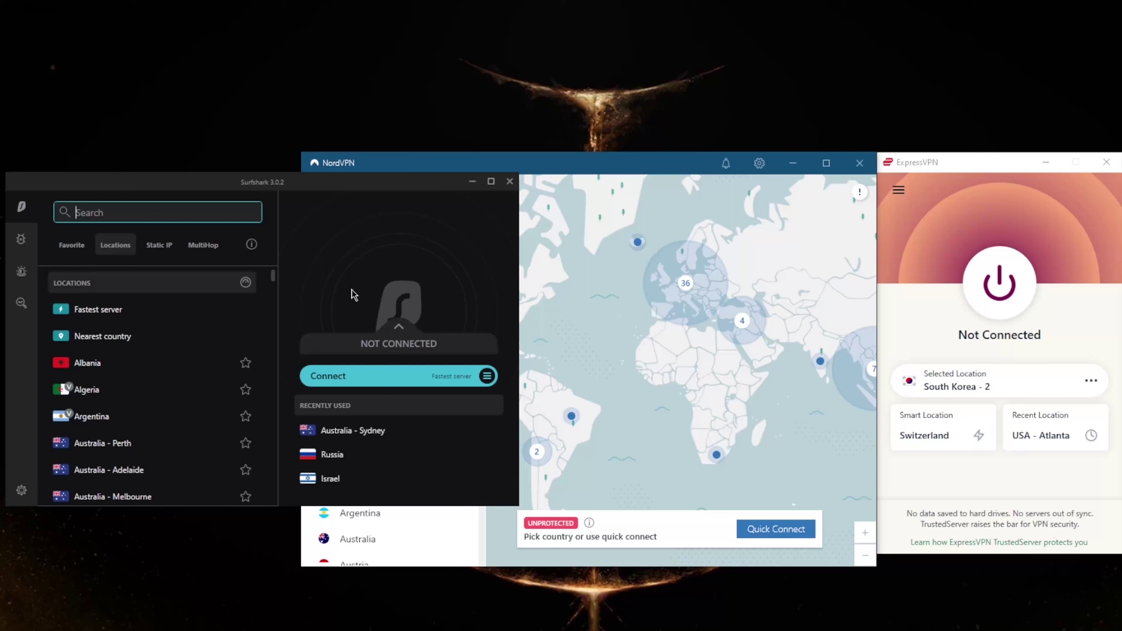
pyautogui.click(199, 248)
pyautogui.click(159, 245)
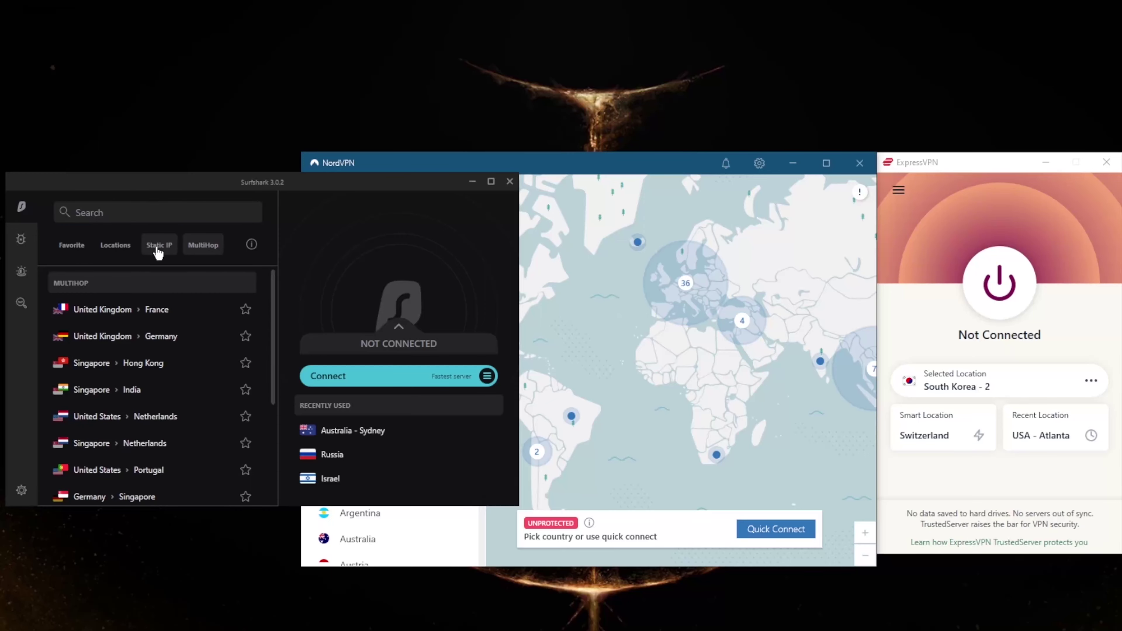
# Step: Compare against NordVPN's country list, then browse Surfshark's MultiHop routes like United Kingdom → France
pyautogui.click(398, 162)
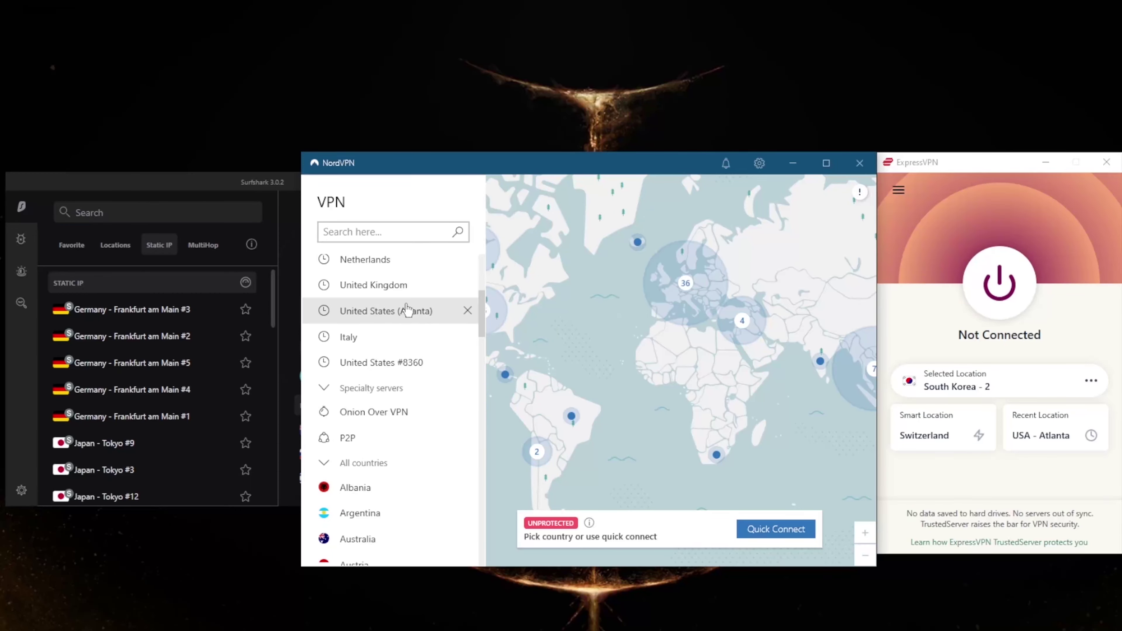
pyautogui.click(251, 180)
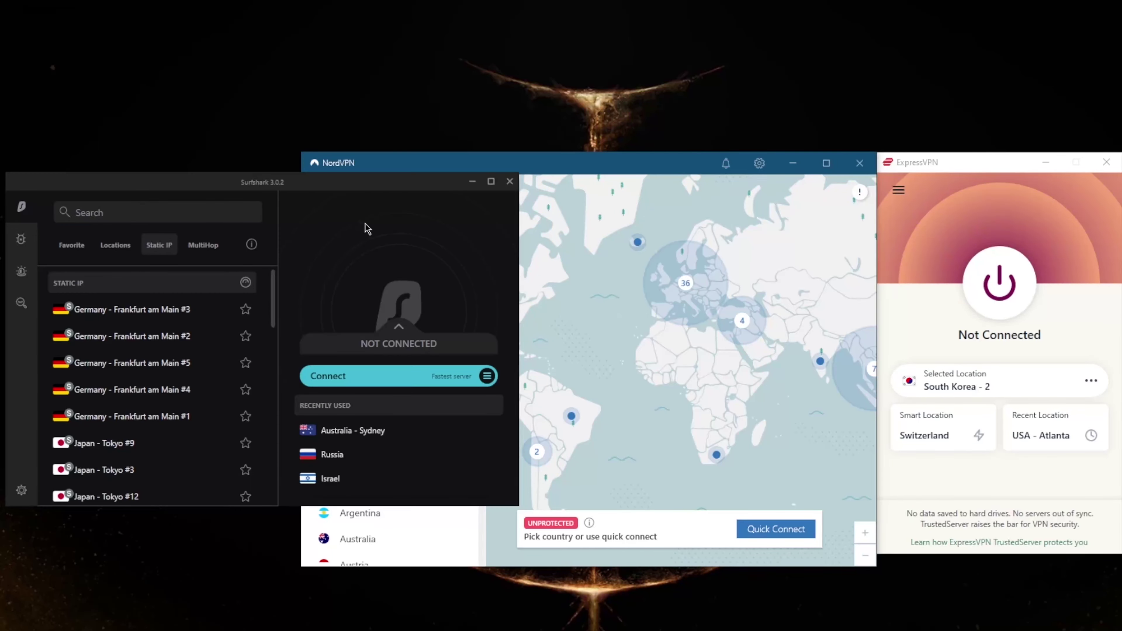
pyautogui.click(577, 164)
pyautogui.click(241, 188)
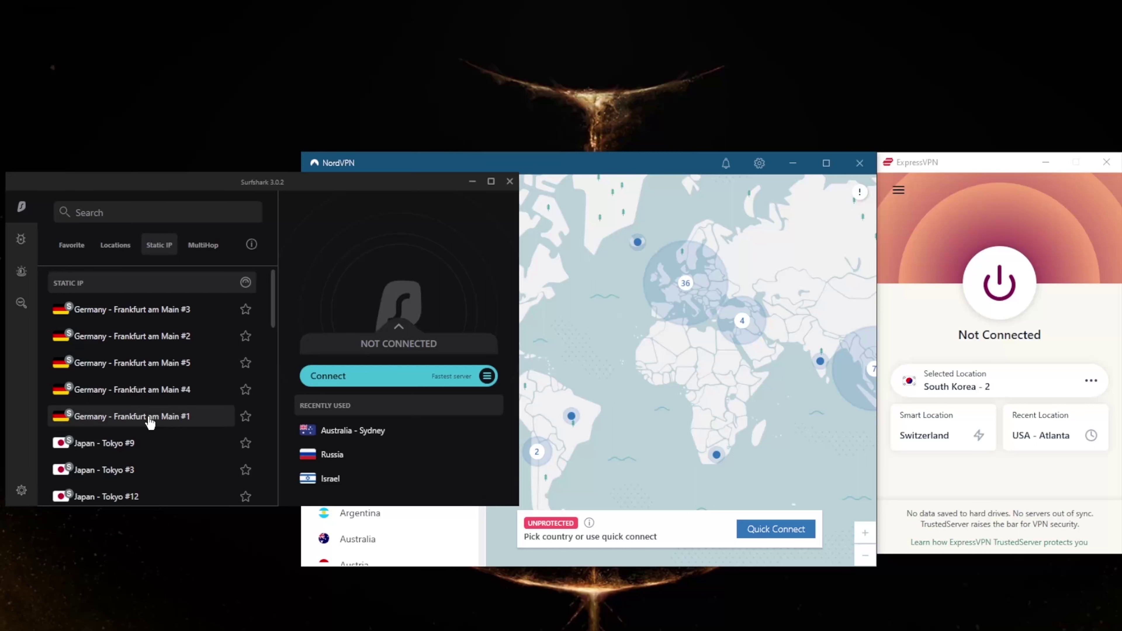
pyautogui.click(204, 246)
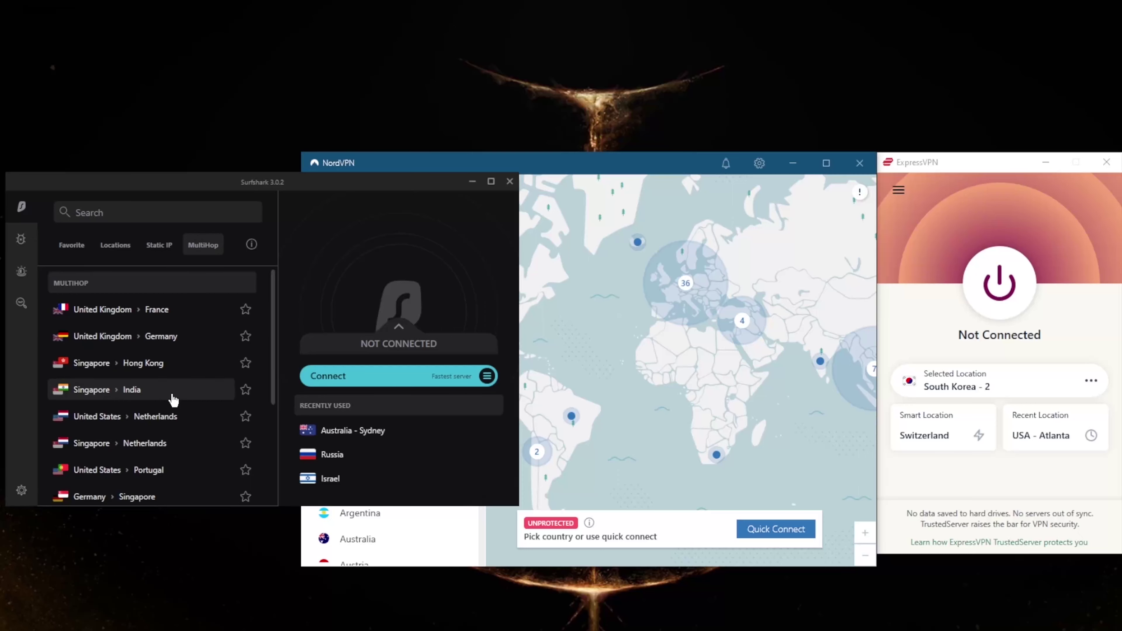
pyautogui.scroll(-3, 142, 417)
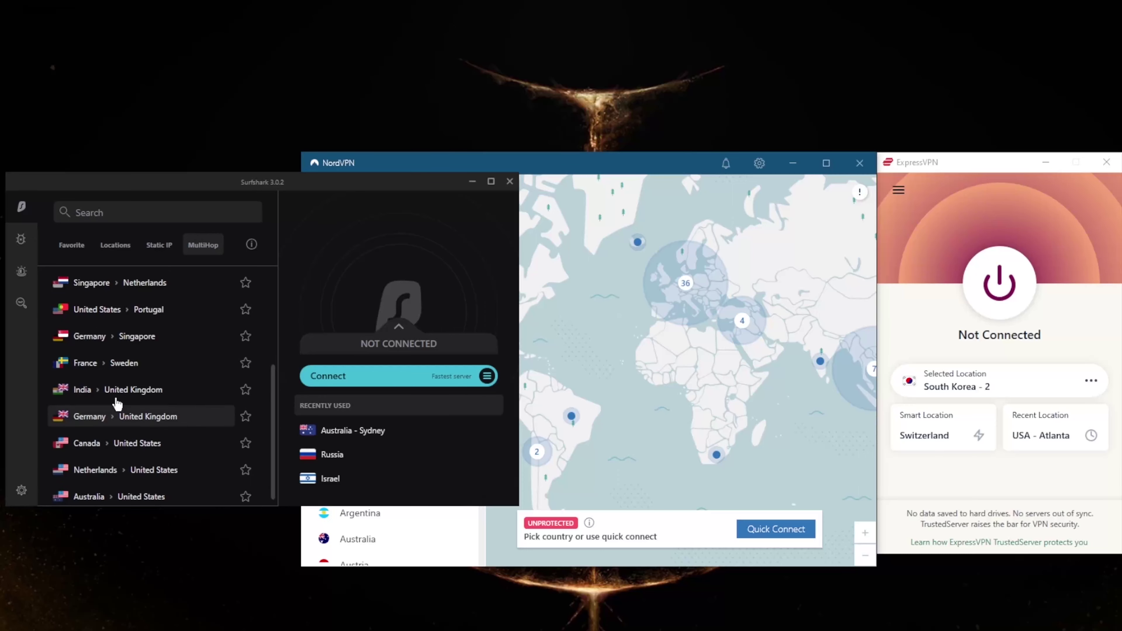
pyautogui.scroll(3, 123, 407)
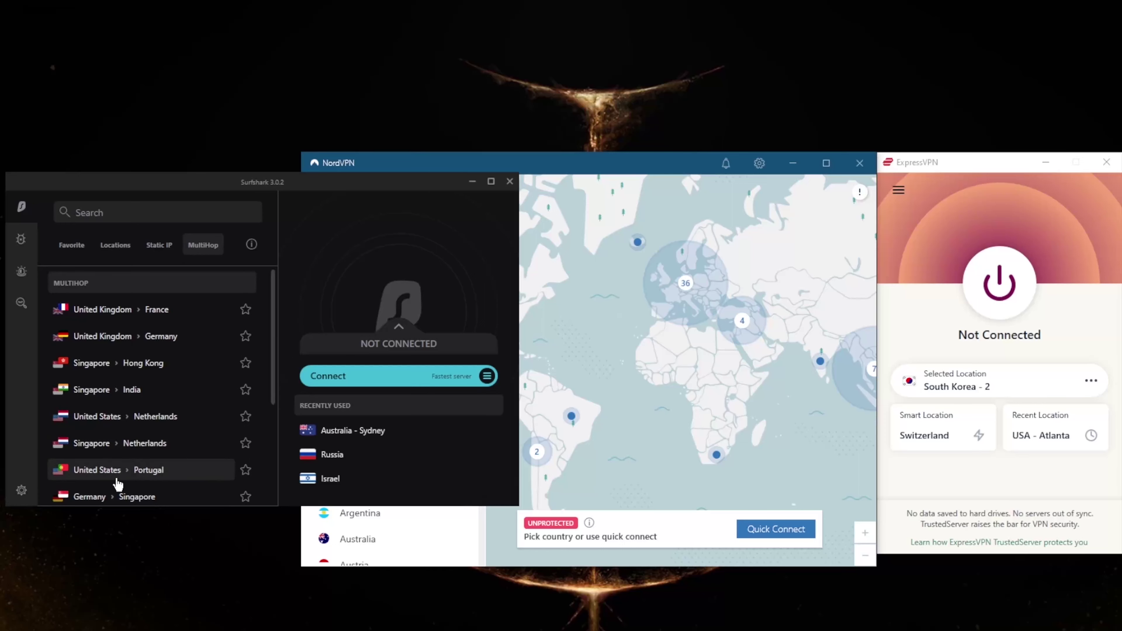
# Step: Look through Surfshark's Connectivity and Whitelister settings, then return to the main Settings page
pyautogui.click(22, 491)
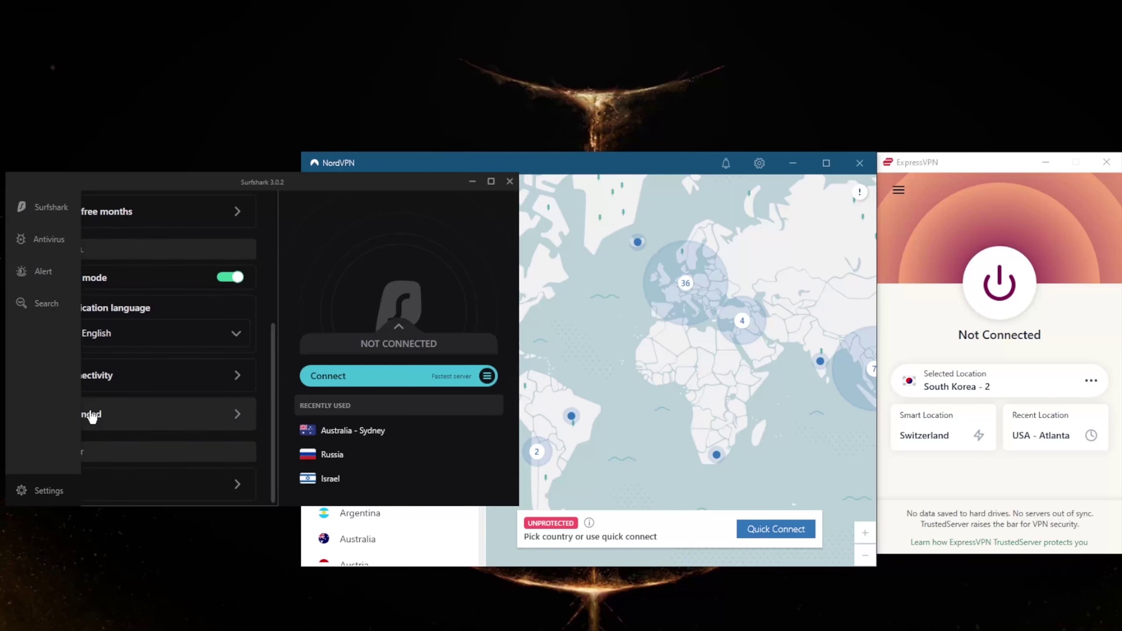
pyautogui.click(145, 381)
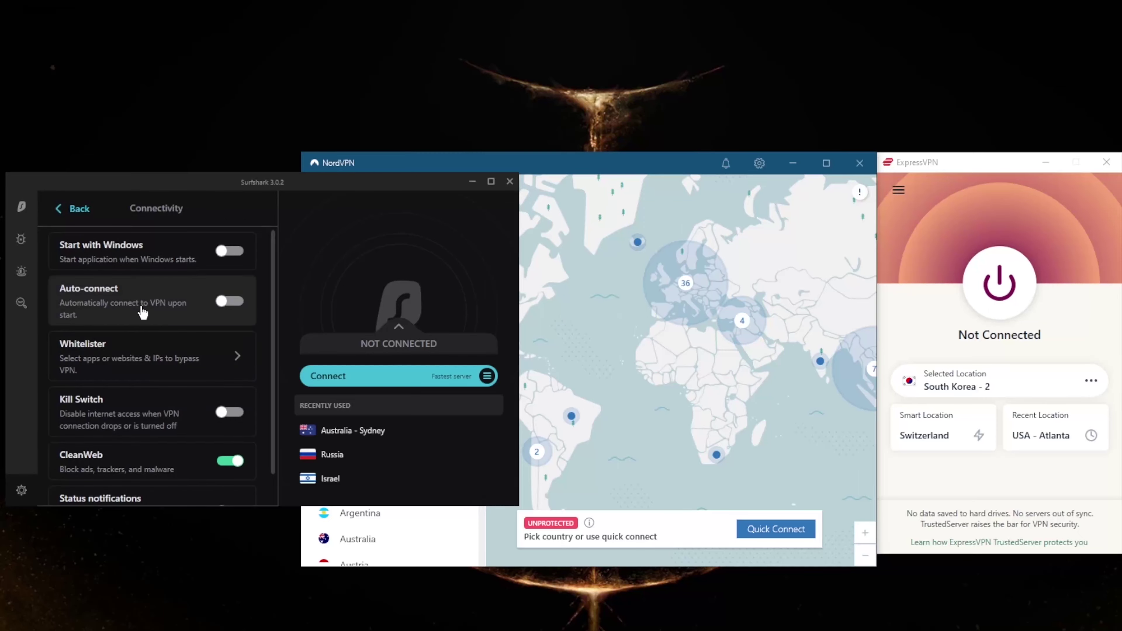
pyautogui.click(173, 365)
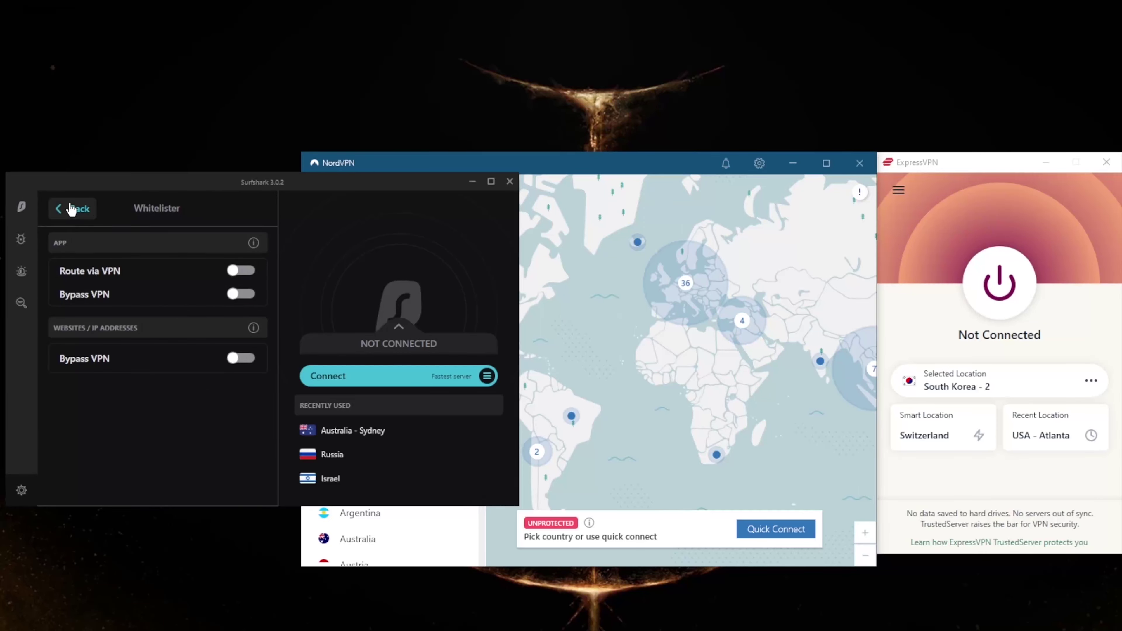
pyautogui.click(96, 219)
pyautogui.scroll(-1, 168, 406)
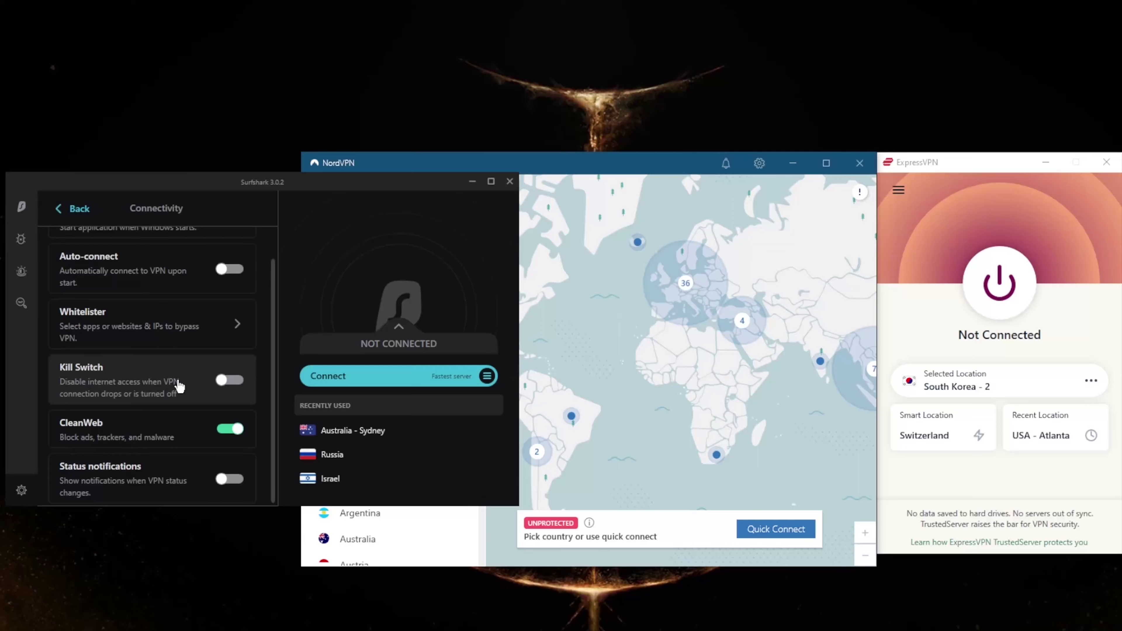
pyautogui.click(61, 208)
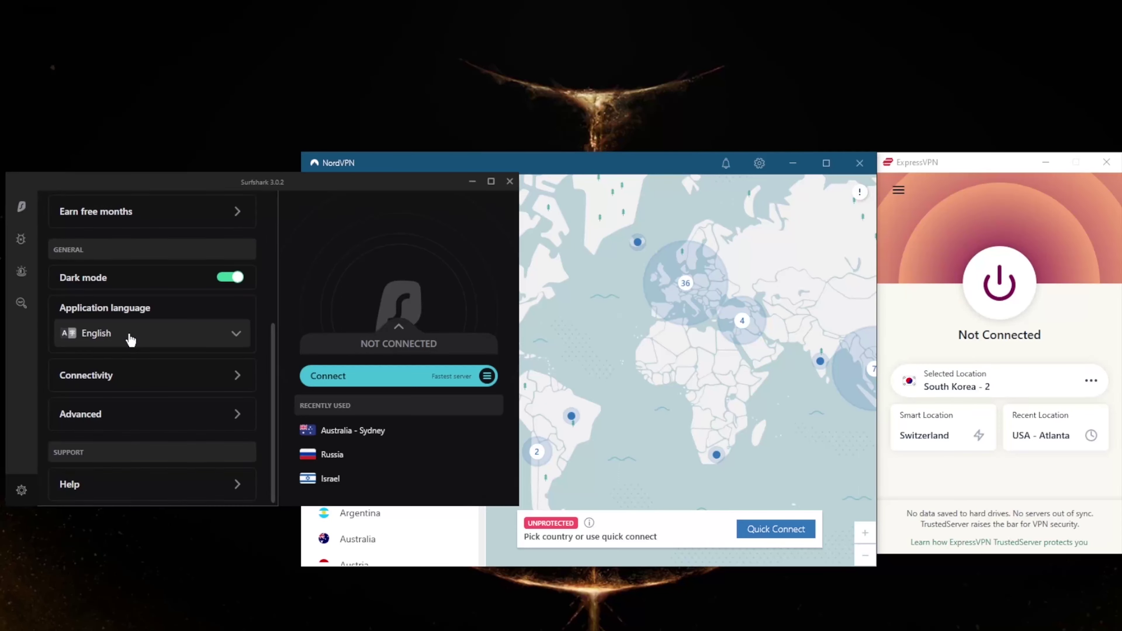
# Step: Preview Shadowsocks in Surfshark's protocol list, keep WireGuard, and return to the Locations list
pyautogui.click(107, 413)
pyautogui.click(143, 278)
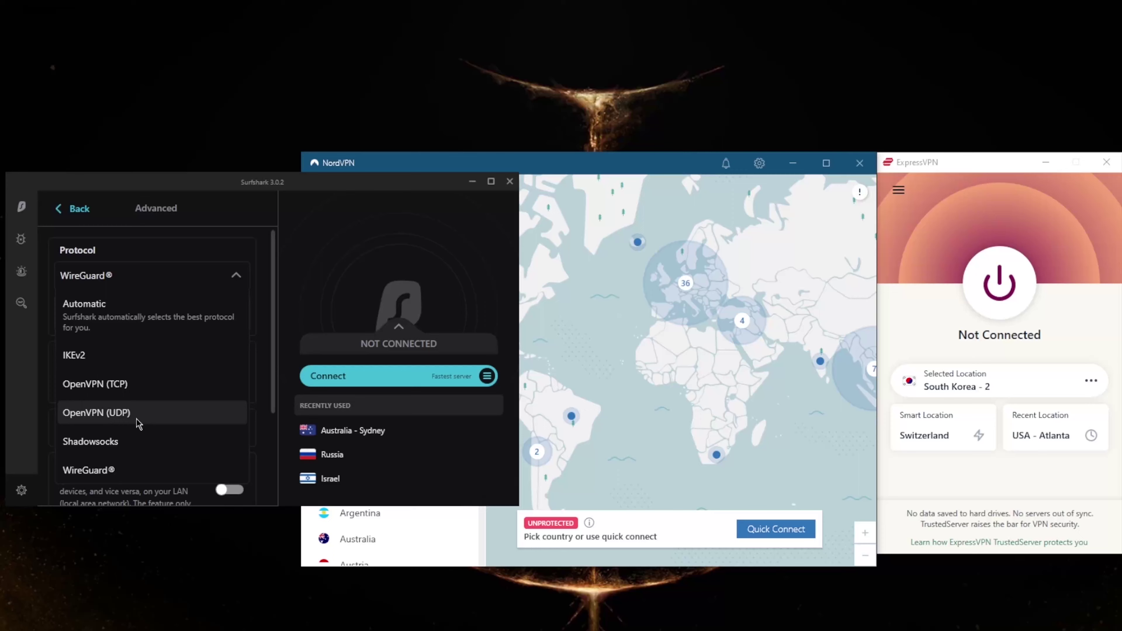
pyautogui.click(145, 442)
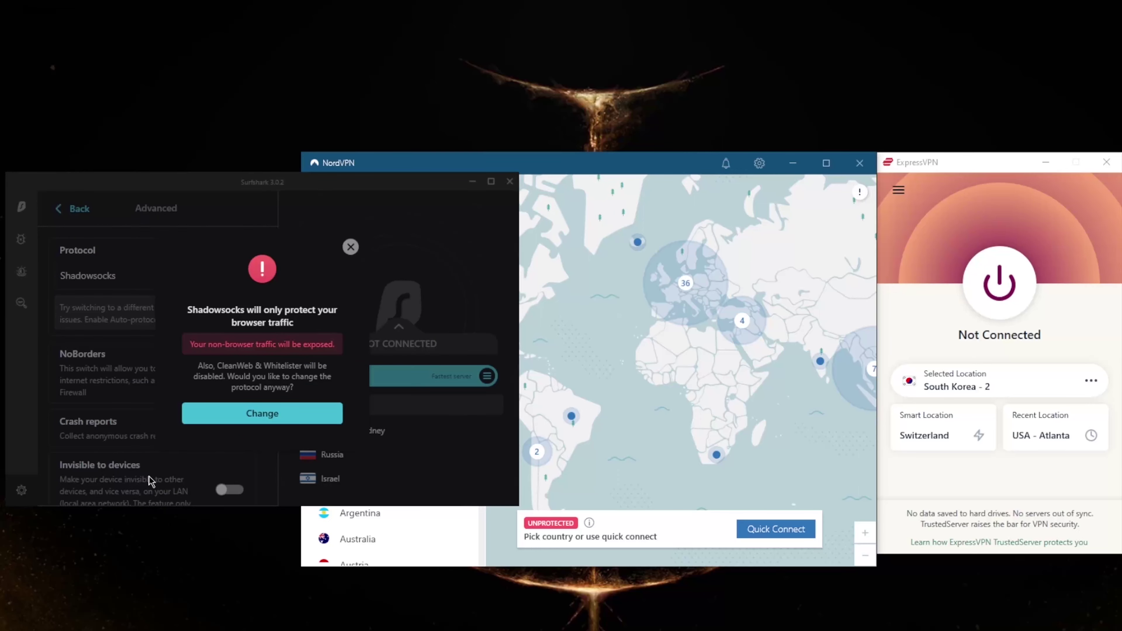
pyautogui.click(351, 248)
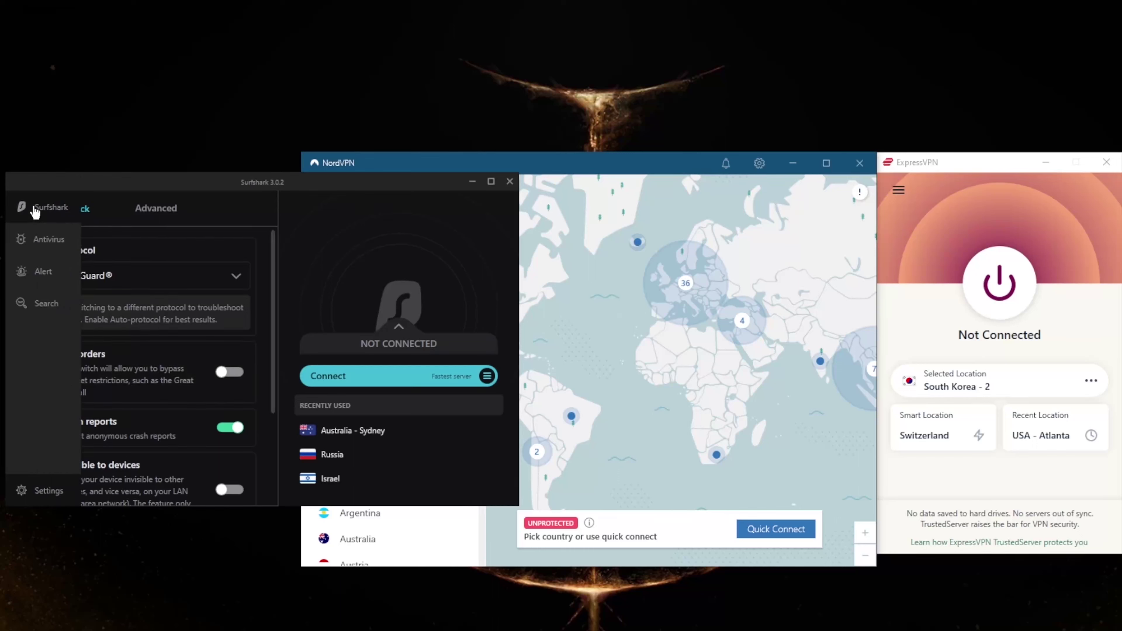
pyautogui.click(21, 206)
pyautogui.click(115, 245)
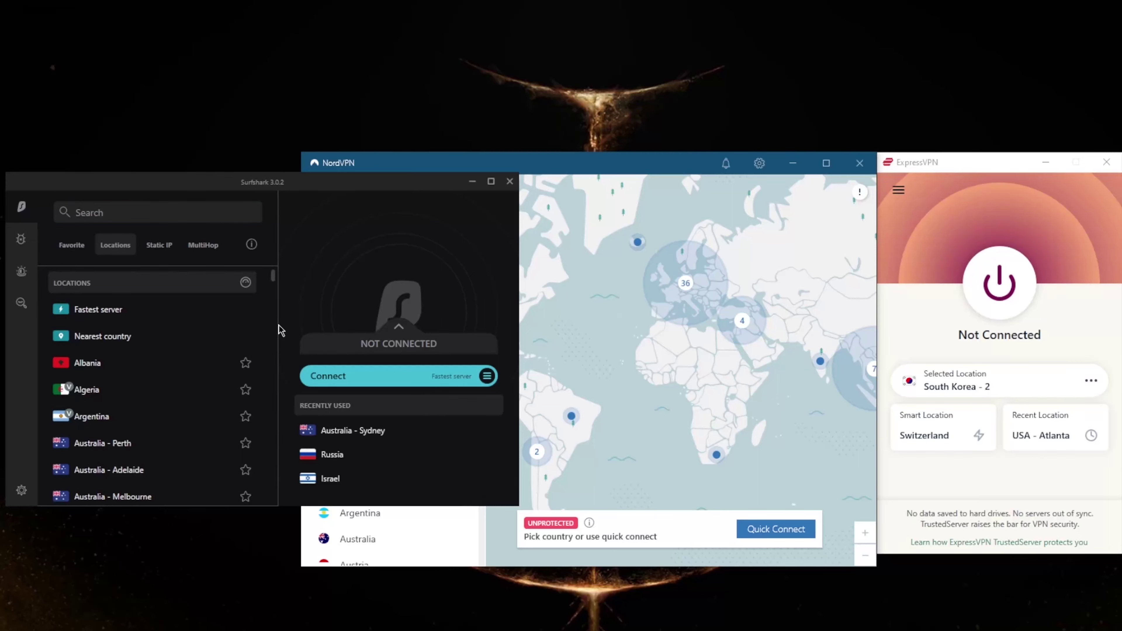
# Step: View ExpressVPN's General and Advanced options, then close them with OK
pyautogui.click(920, 231)
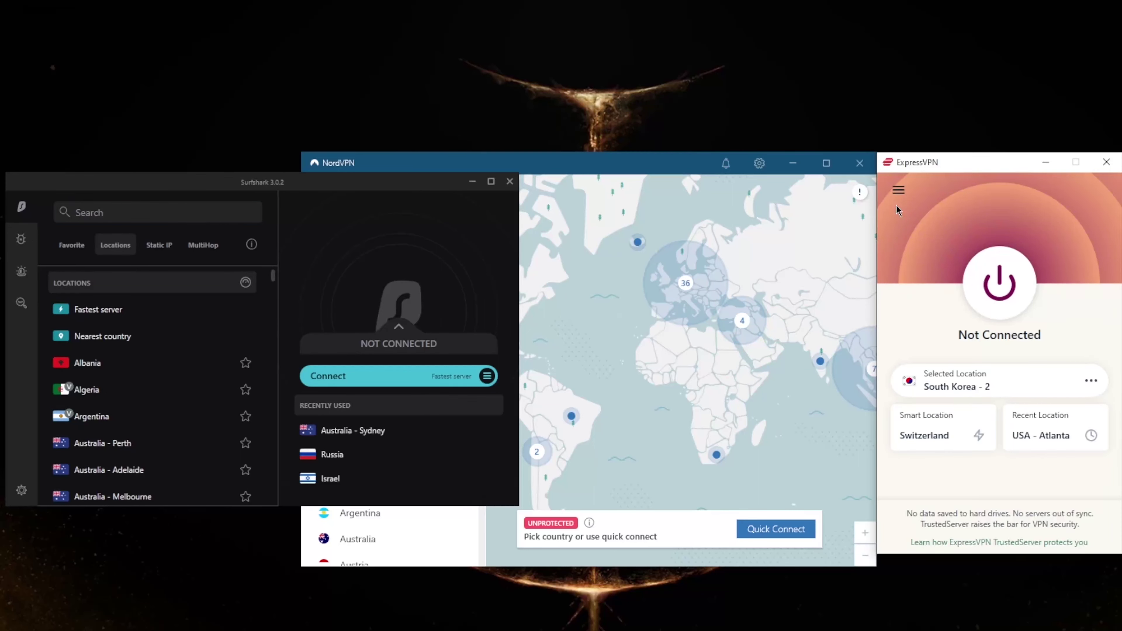
pyautogui.click(898, 190)
pyautogui.click(930, 258)
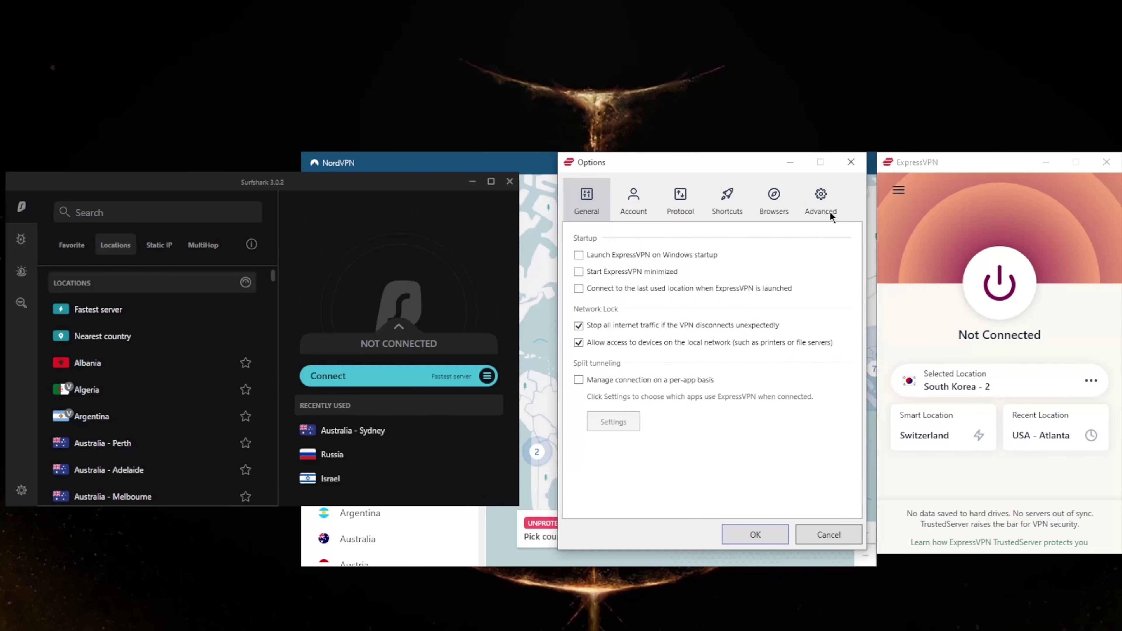
pyautogui.click(820, 202)
pyautogui.click(743, 529)
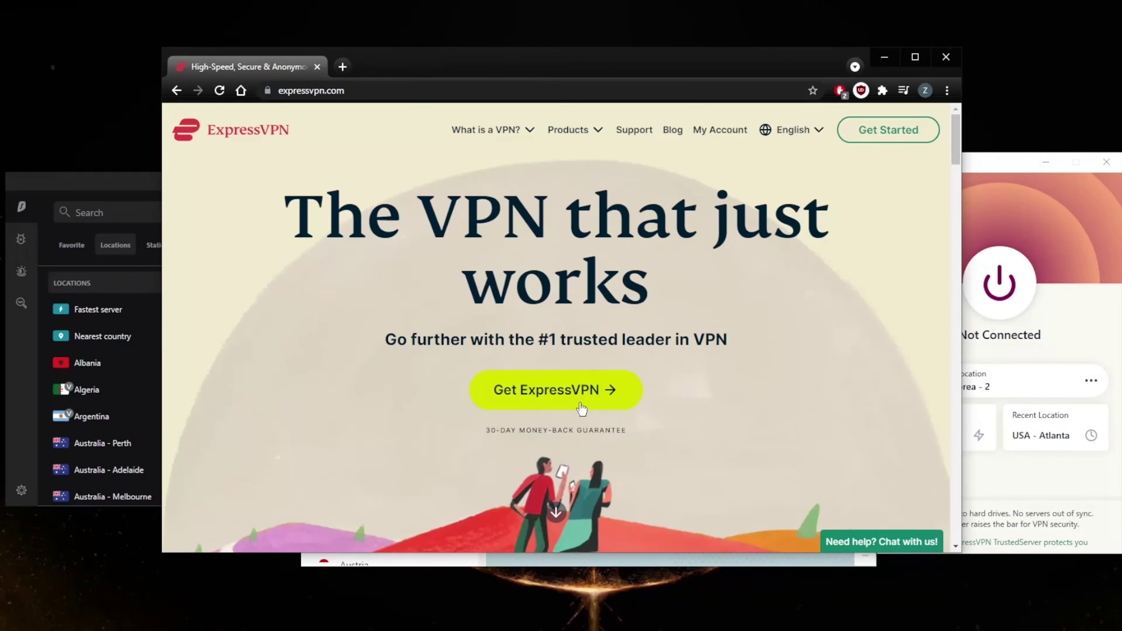
# Step: On ExpressVPN's order page compare the 1, 6 and 15 month plans and start Live Chat
pyautogui.click(599, 397)
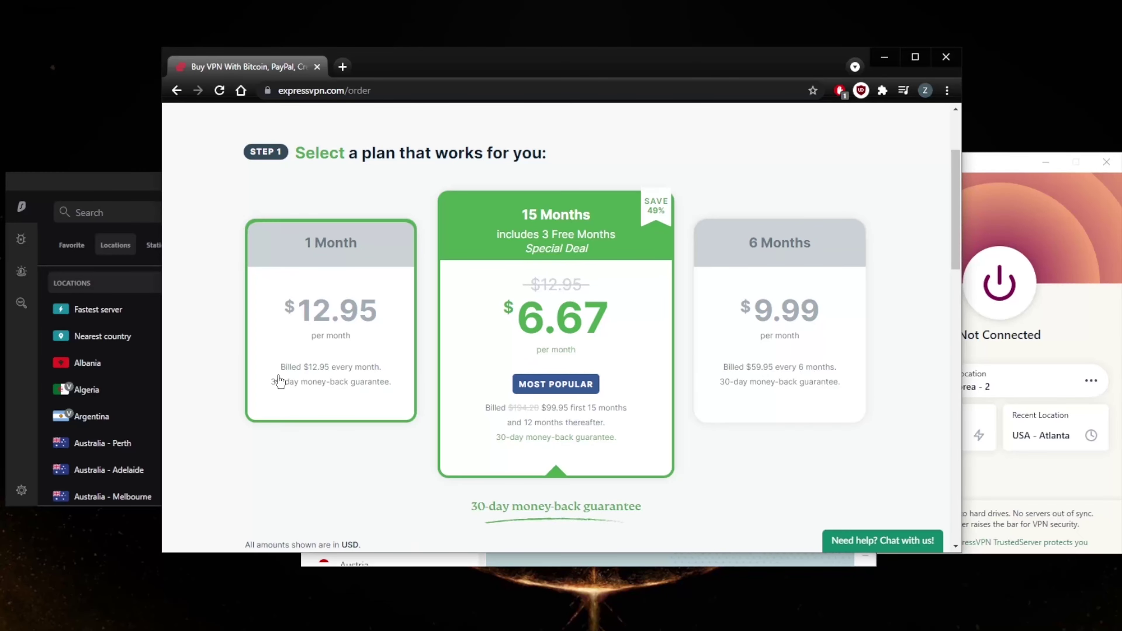
pyautogui.click(300, 396)
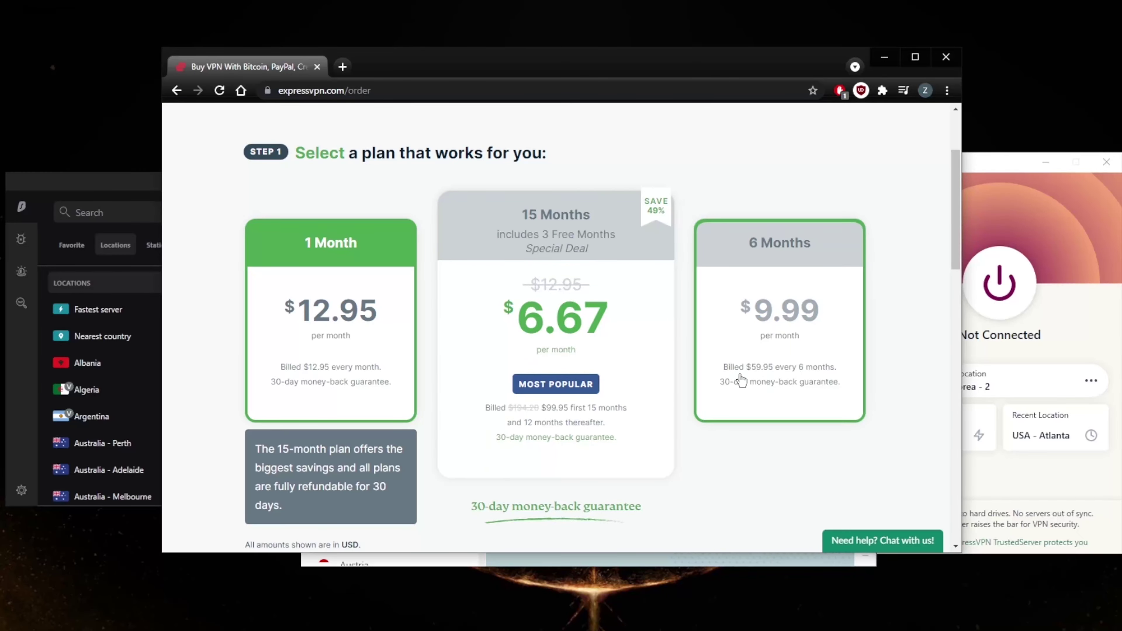
pyautogui.click(803, 393)
pyautogui.click(497, 391)
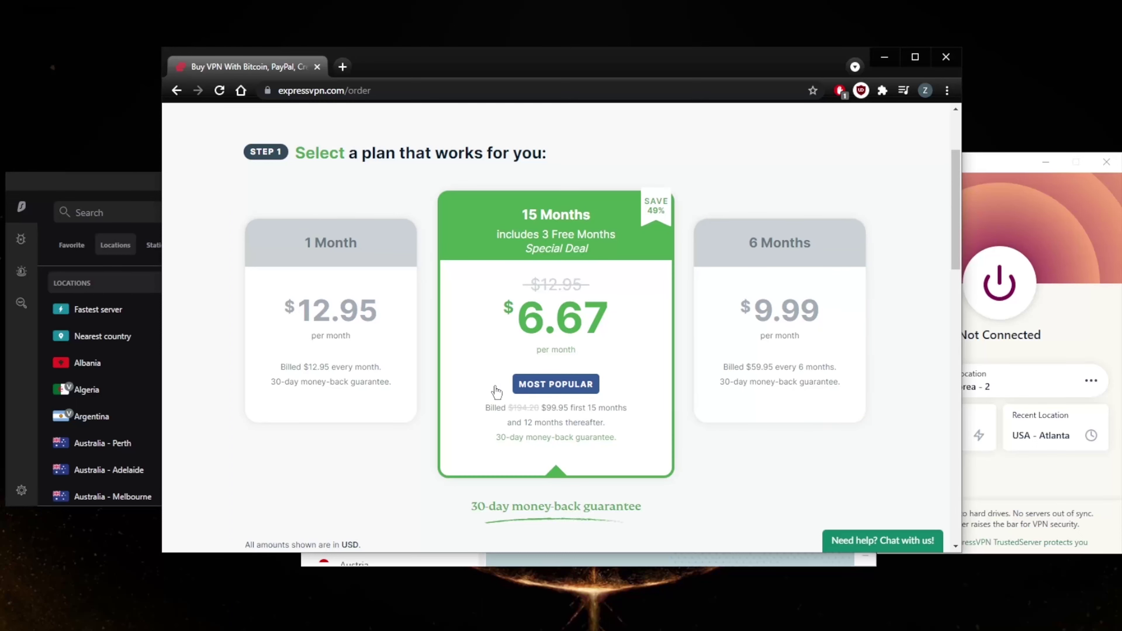
pyautogui.click(351, 393)
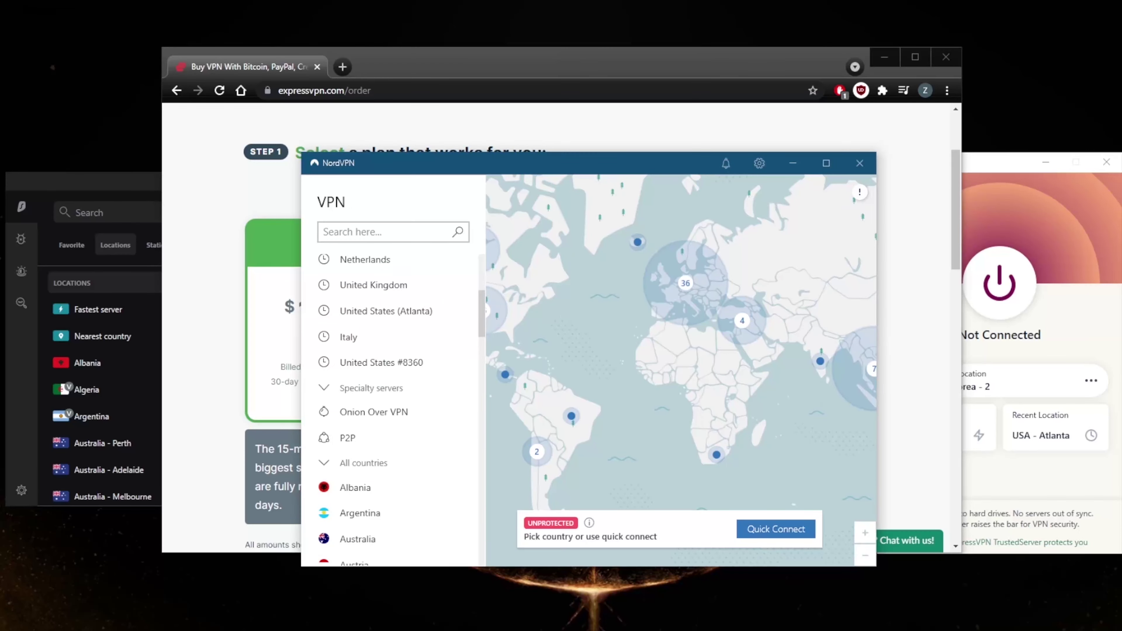
pyautogui.click(630, 136)
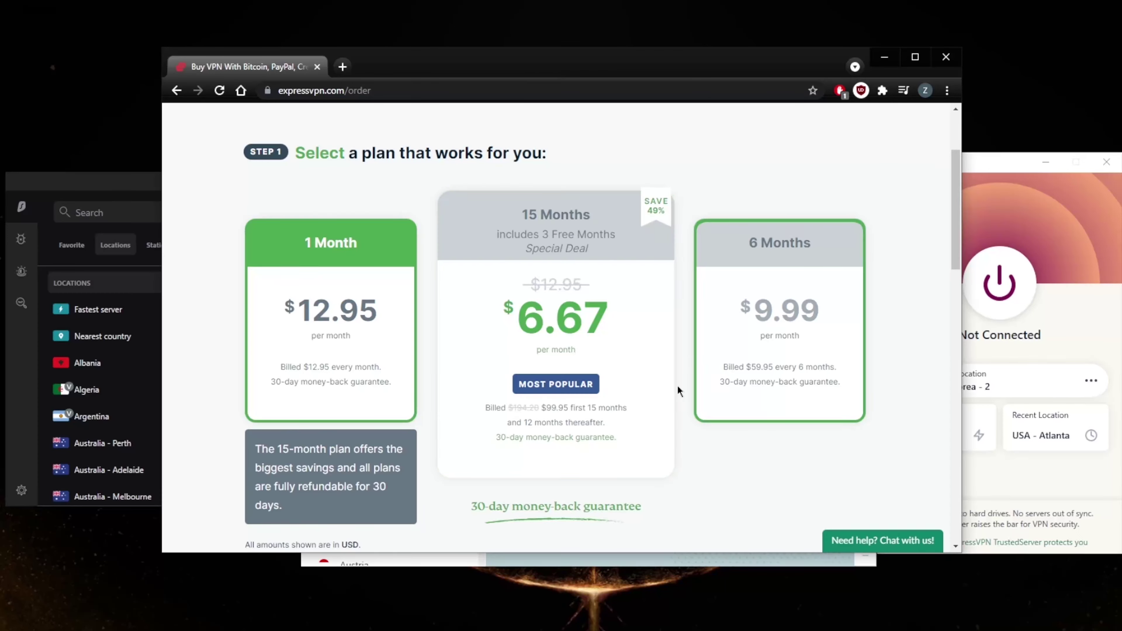
pyautogui.click(910, 548)
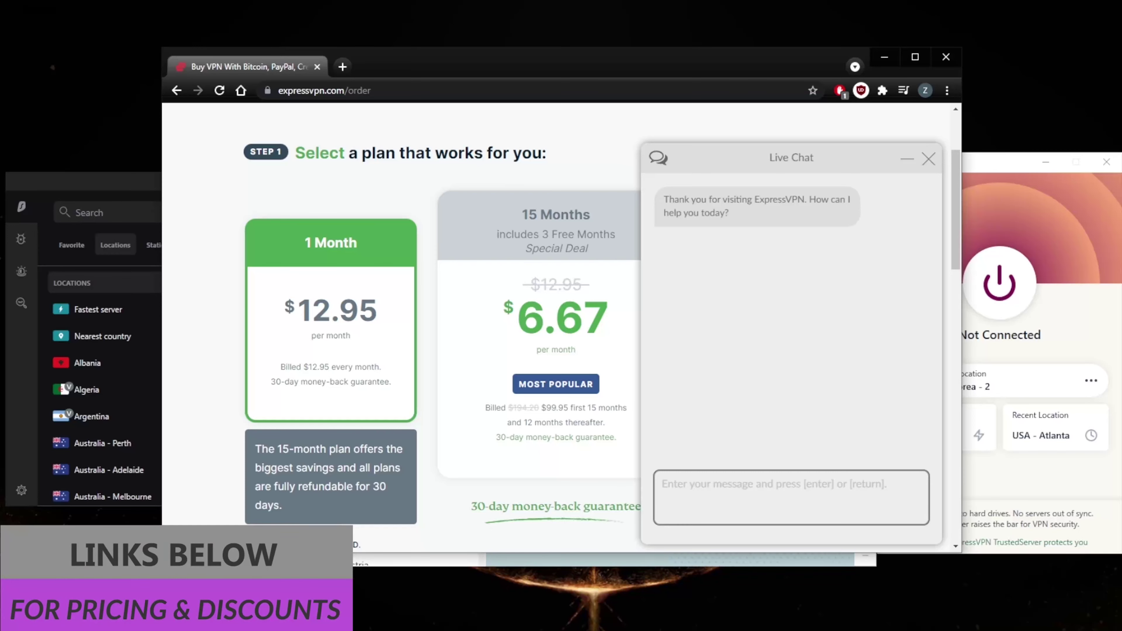
# Step: Bring the NordVPN window, with its server map, back over the browser's pricing page
pyautogui.hotkey('alt', 'Tab')
pyautogui.hotkey('alt', 'Tab')
pyautogui.hotkey('alt', 'Tab')
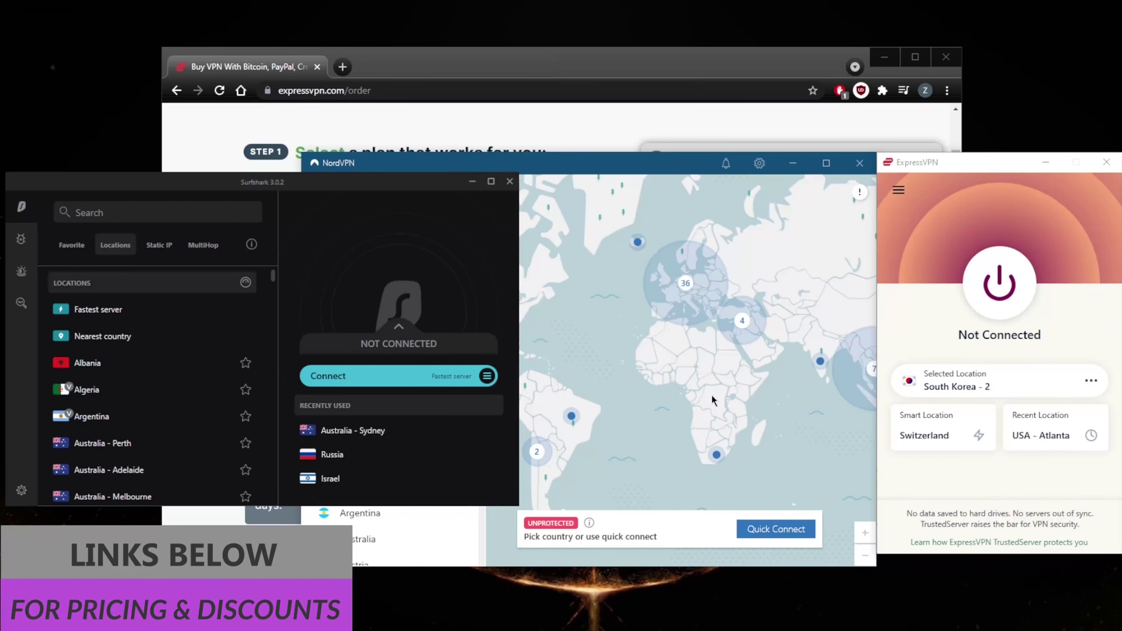